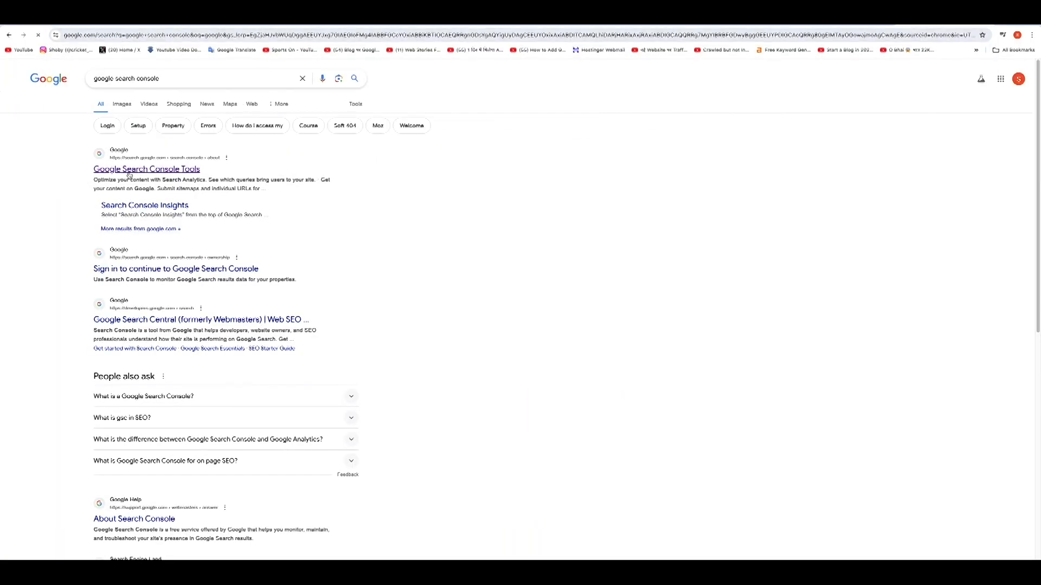
Step: Open Google Search Console from the search results and switch to the techopra.com domain property
{"action": "left_click", "coordinate": [129, 169]}
{"action": "left_click", "coordinate": [294, 292]}
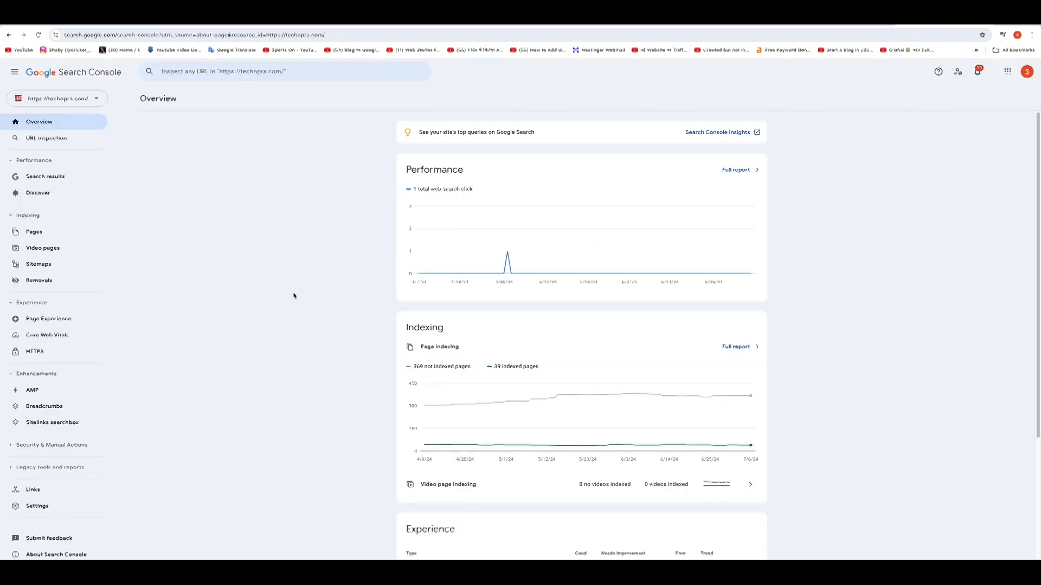
{"action": "left_click", "coordinate": [94, 100]}
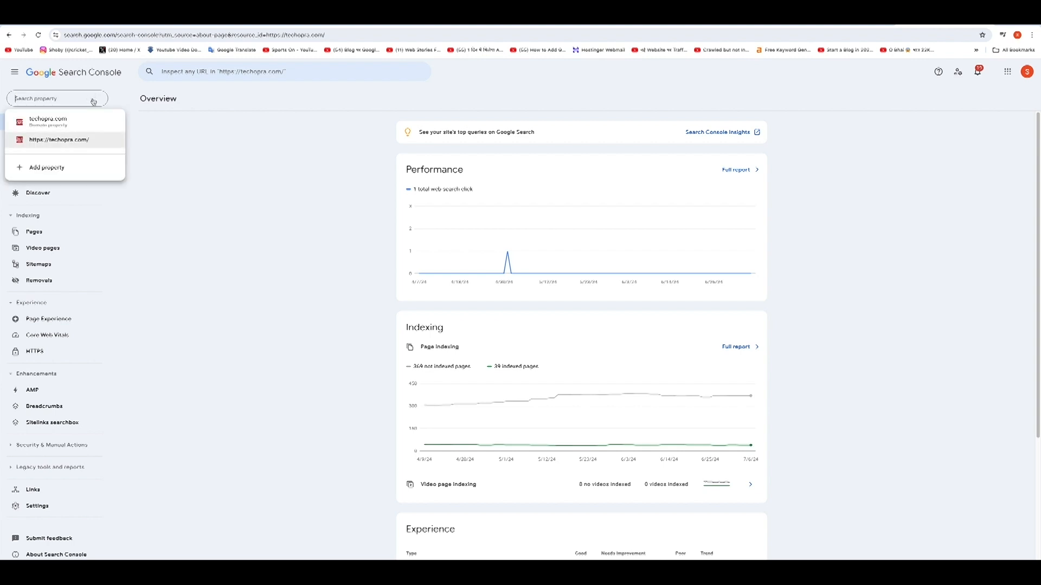
{"action": "left_click", "coordinate": [62, 125]}
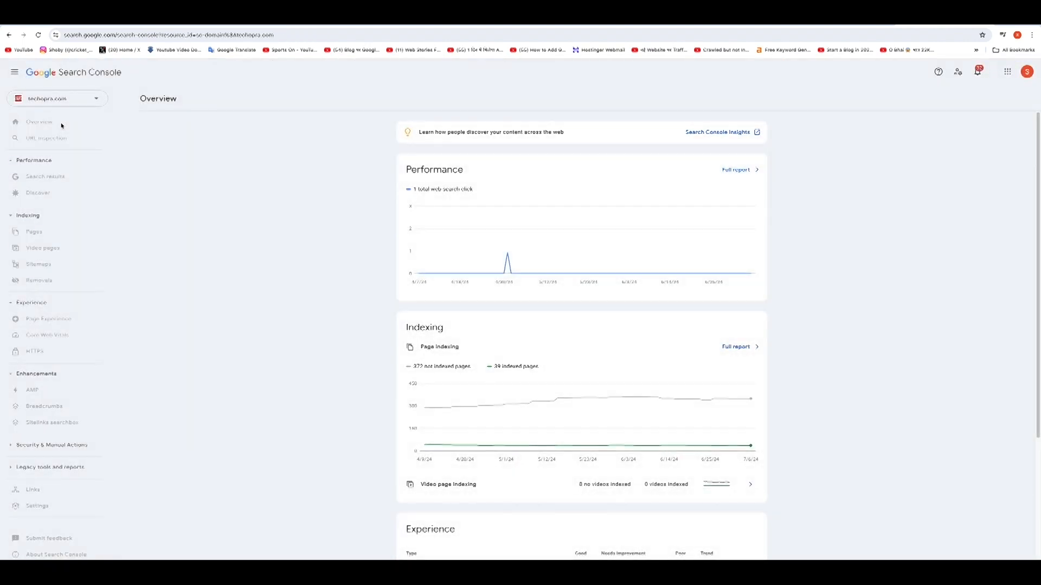
Step: Remove the techopra.com domain property from the Search Console account and confirm the removal
{"action": "left_click", "coordinate": [36, 506]}
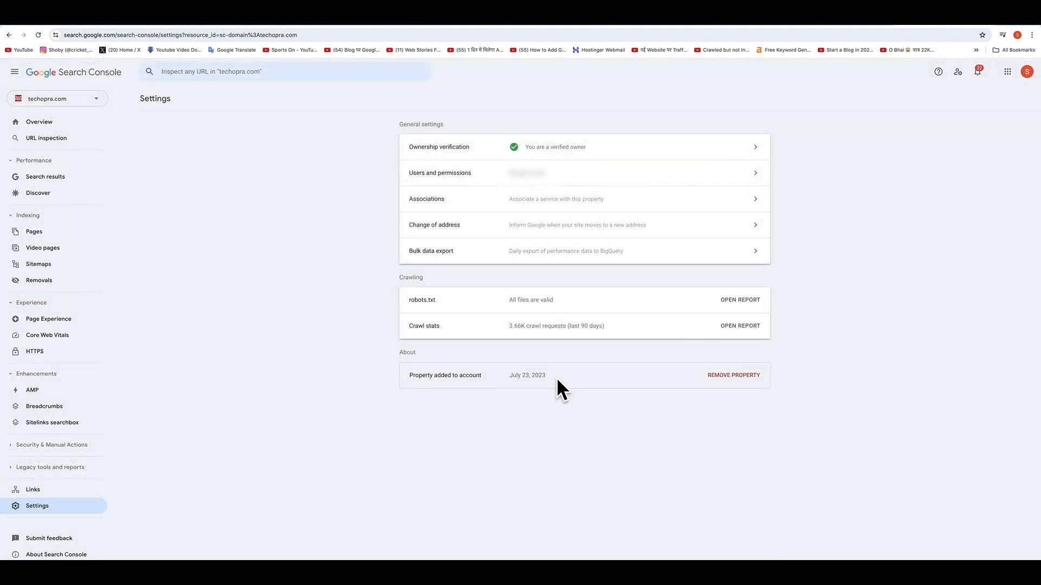
{"action": "left_click", "coordinate": [721, 376]}
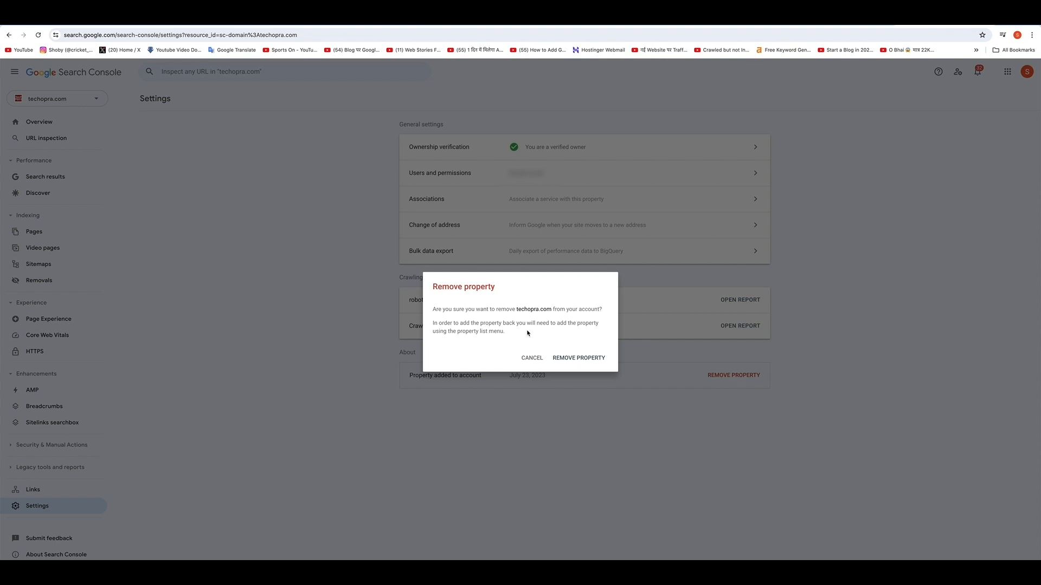
{"action": "left_click", "coordinate": [577, 359]}
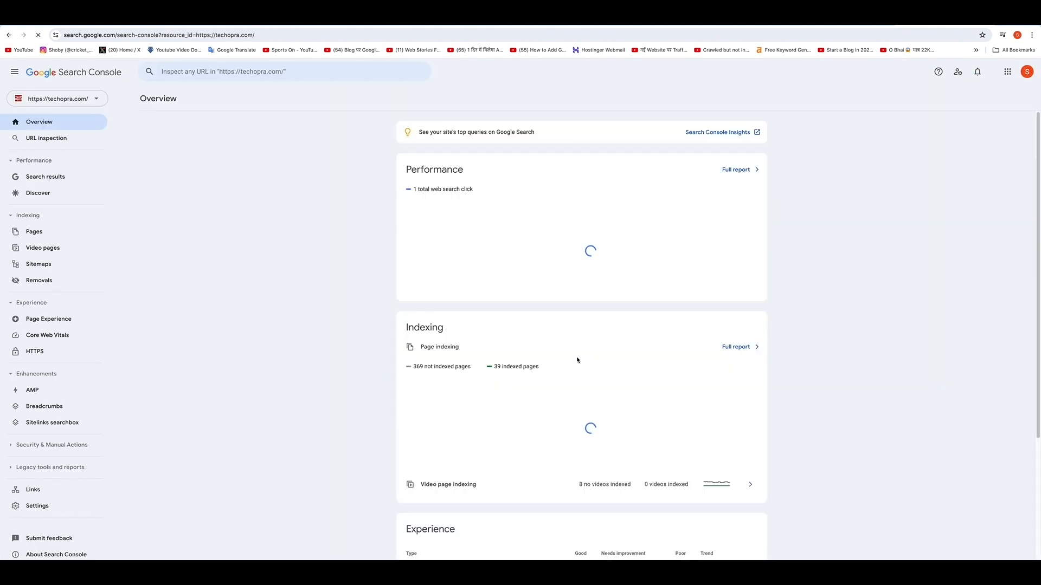
{"action": "left_click", "coordinate": [96, 105]}
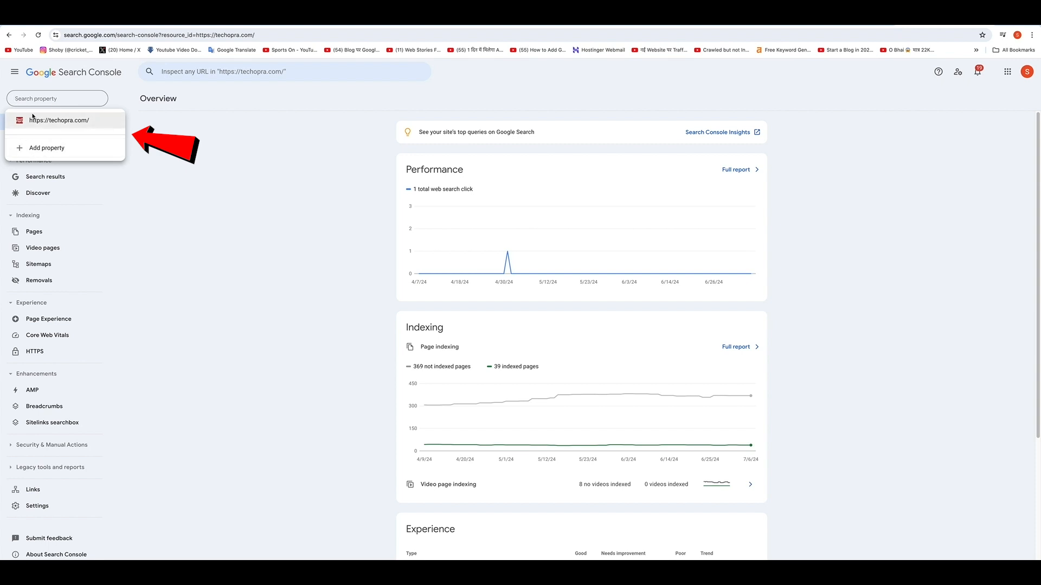
{"action": "left_click", "coordinate": [55, 149]}
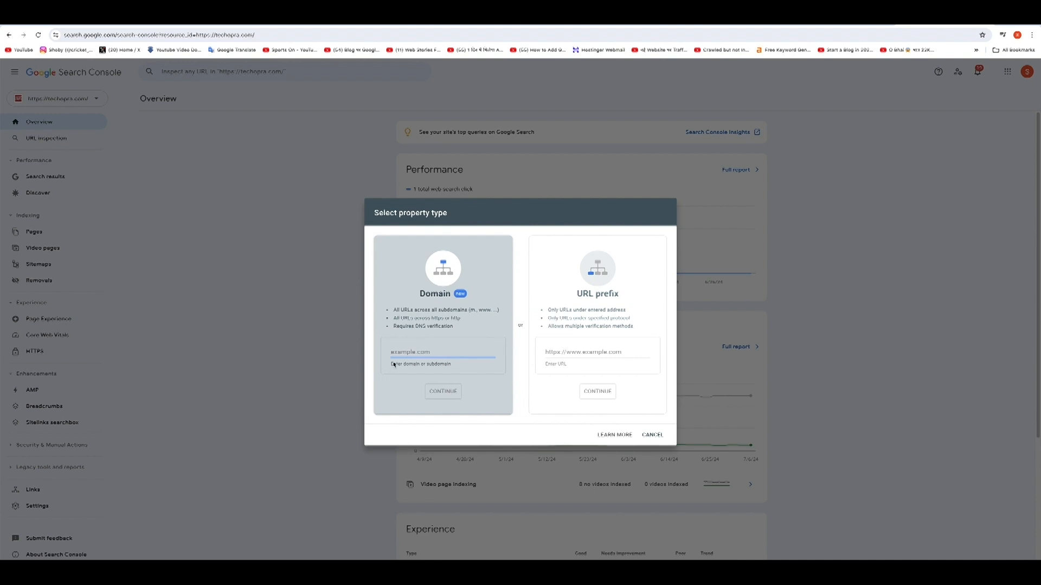
{"action": "left_click", "coordinate": [585, 353]}
{"action": "left_click", "coordinate": [449, 352]}
{"action": "left_click", "coordinate": [585, 352]}
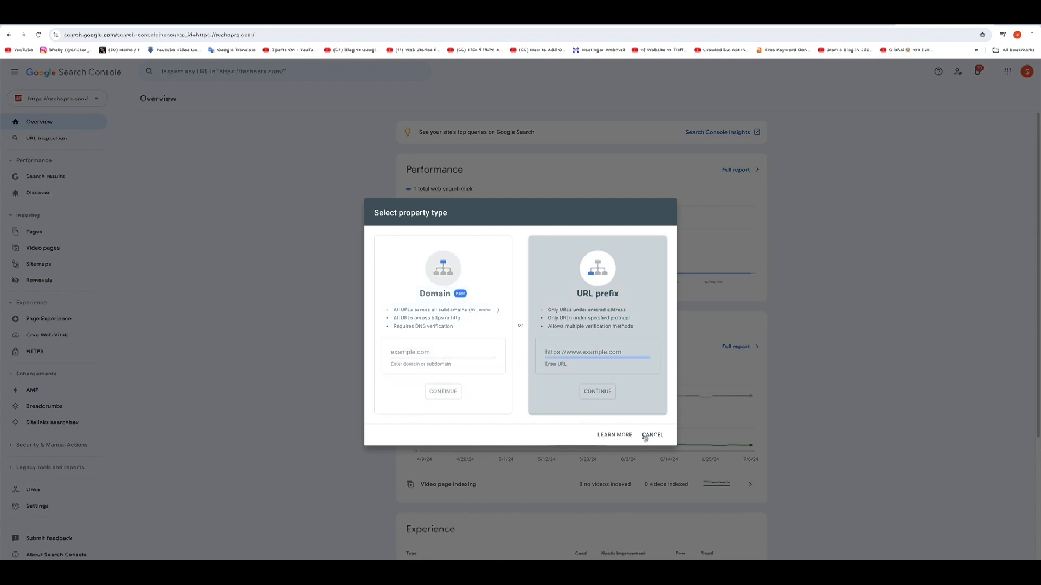
{"action": "left_click", "coordinate": [651, 437]}
{"action": "left_click", "coordinate": [76, 100]}
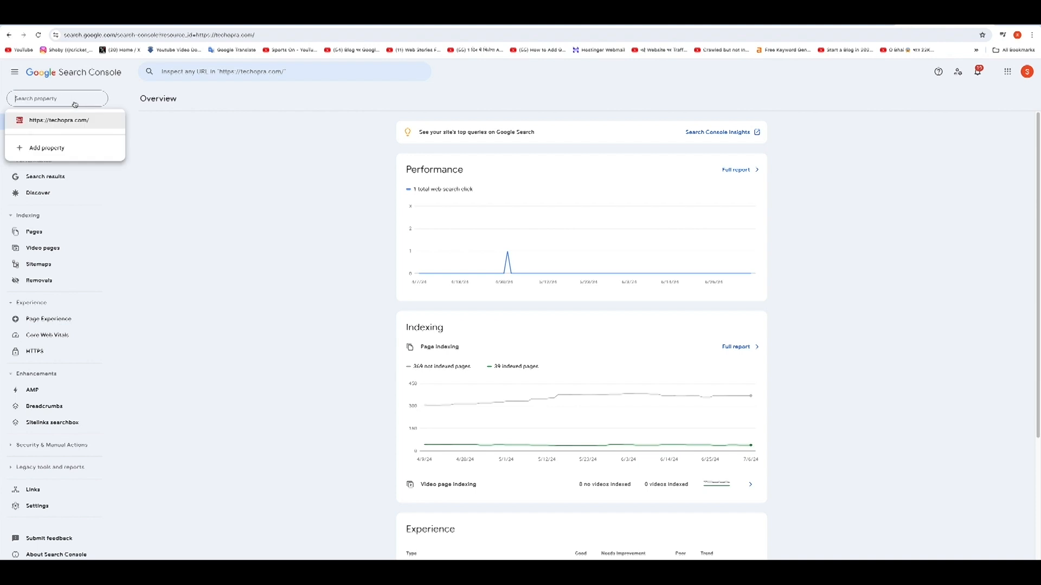
{"action": "left_click", "coordinate": [73, 121]}
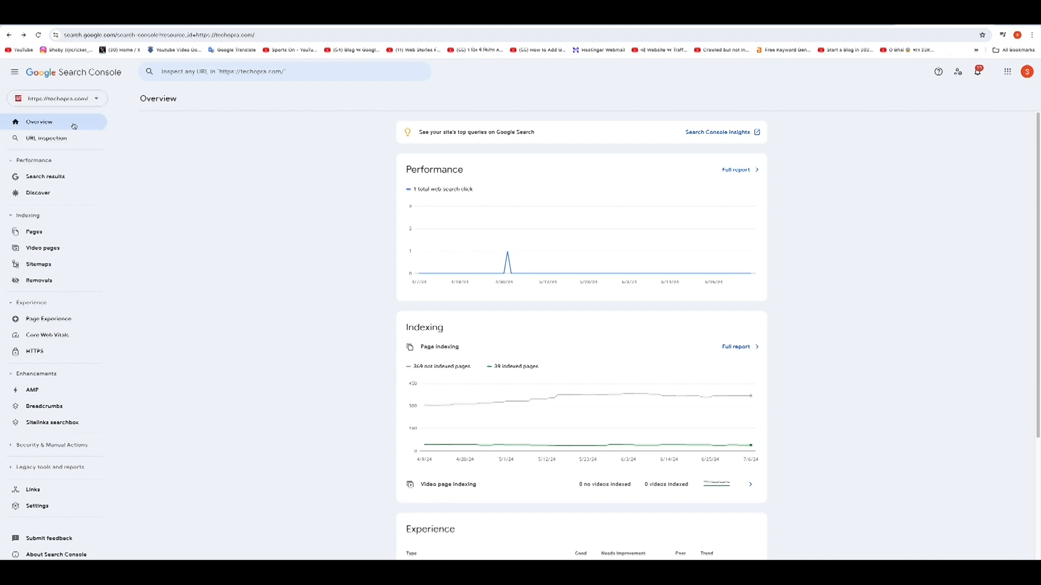
{"action": "left_click", "coordinate": [41, 506]}
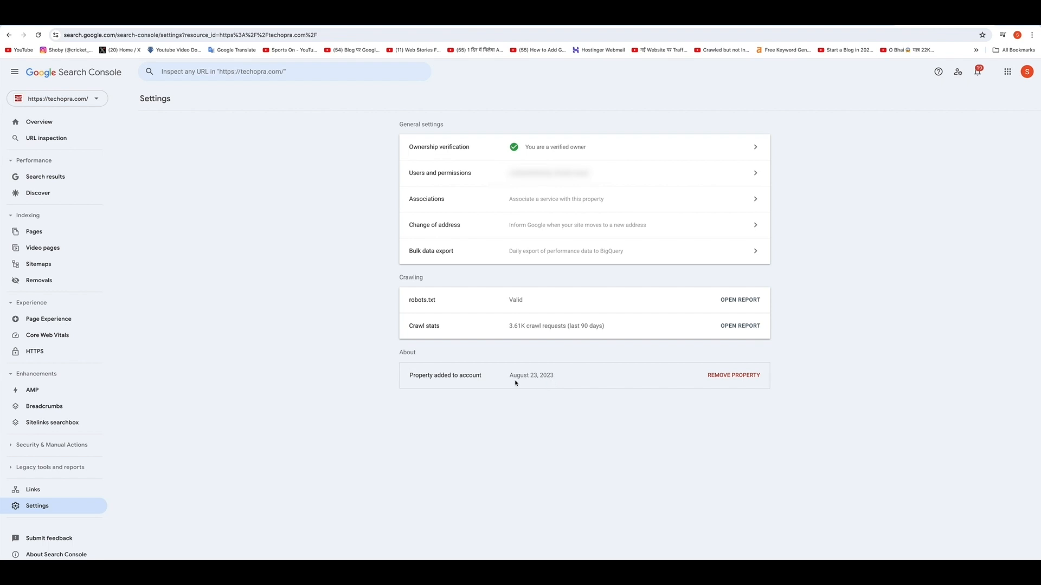
{"action": "left_click", "coordinate": [735, 380]}
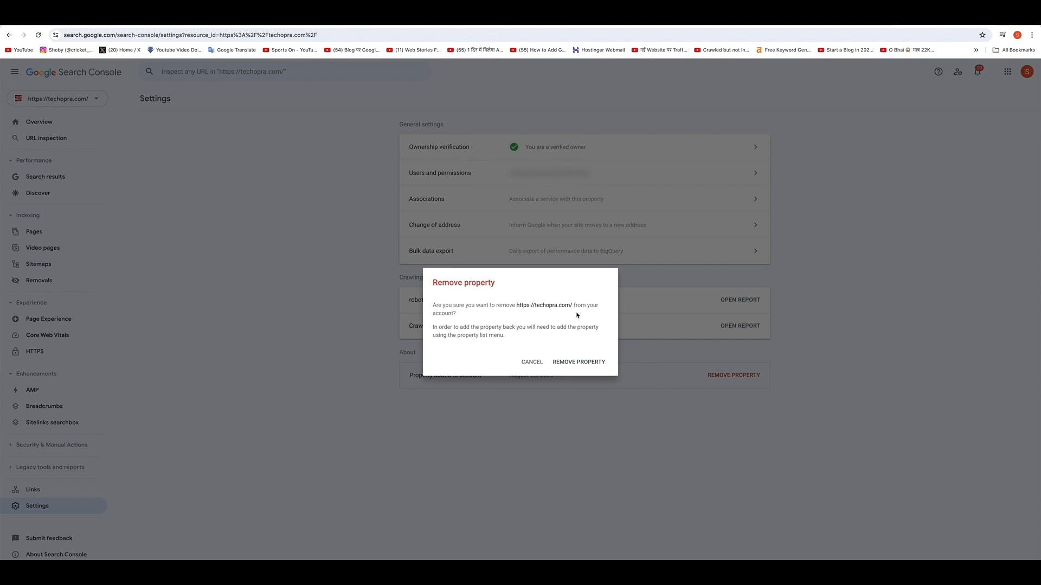
{"action": "left_click", "coordinate": [582, 362]}
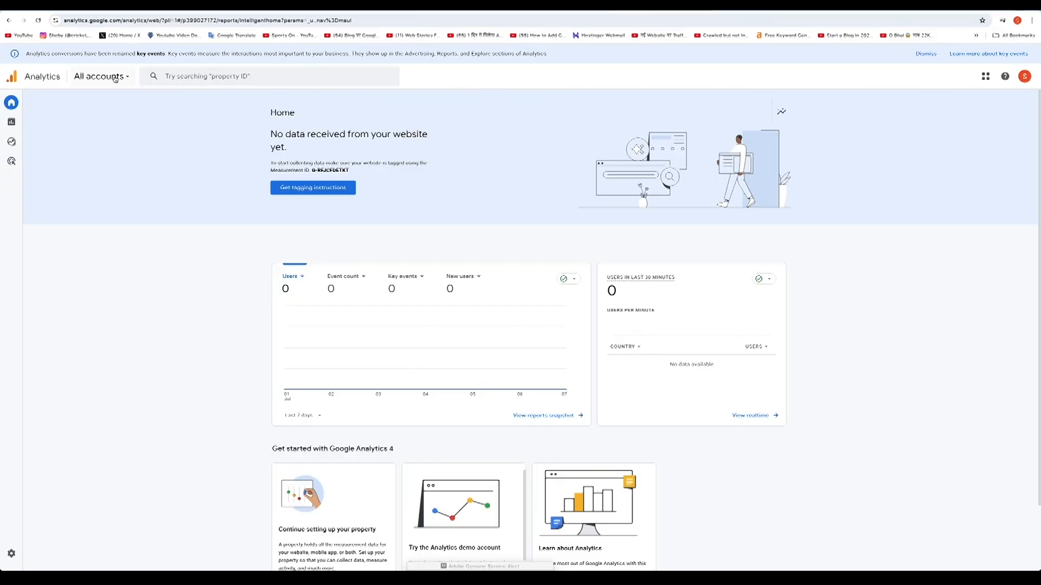
Step: Select the Tech Opra account and its property Tech Opra Discover the future in Google Analytics
{"action": "left_click", "coordinate": [115, 78]}
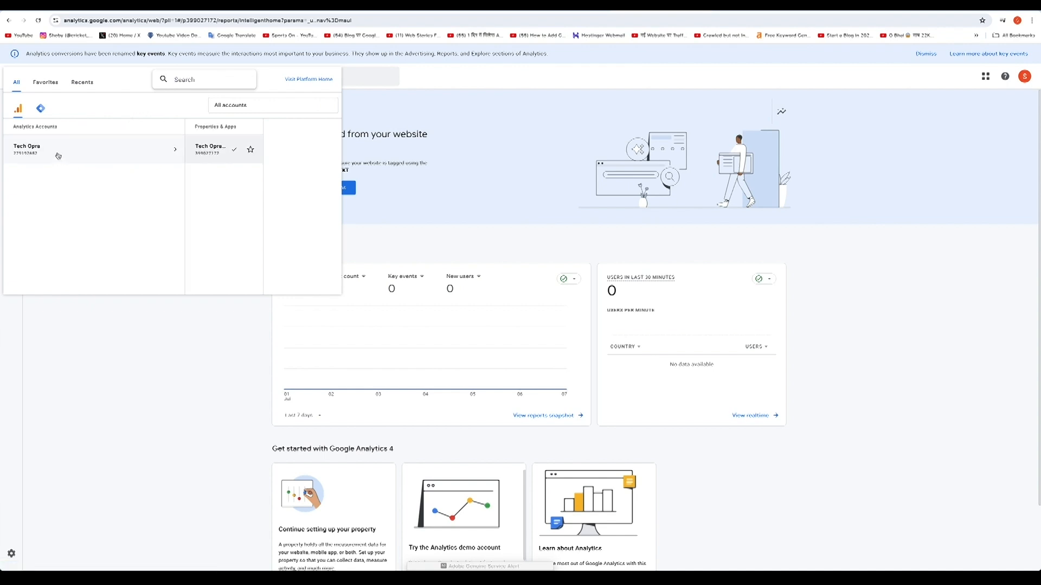
{"action": "left_click", "coordinate": [58, 156]}
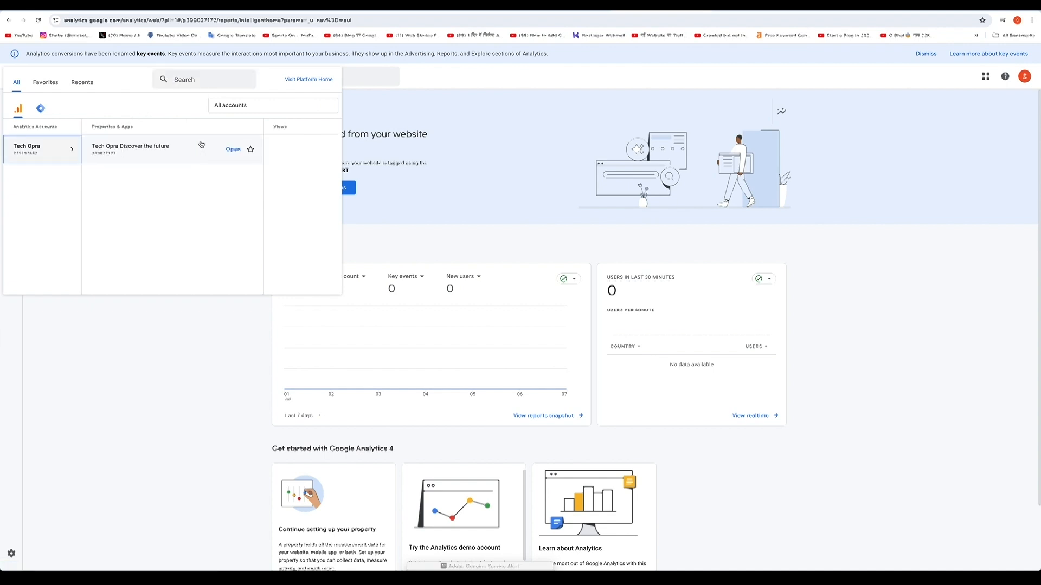
{"action": "left_click", "coordinate": [148, 147]}
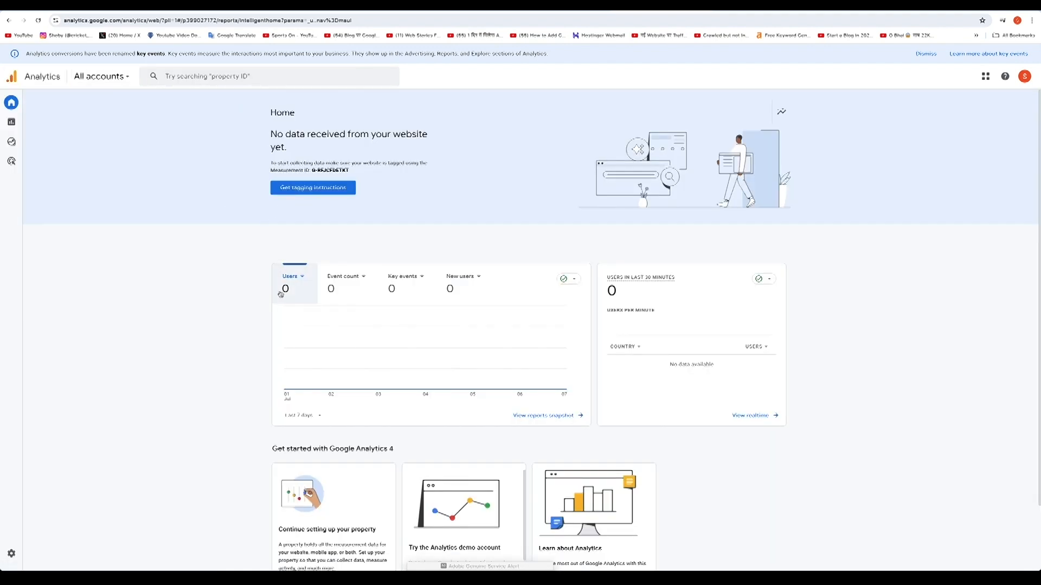
Step: Open the Analytics admin settings and view the property details of Tech Opra Discover the future
{"action": "mouse_move", "coordinate": [16, 555]}
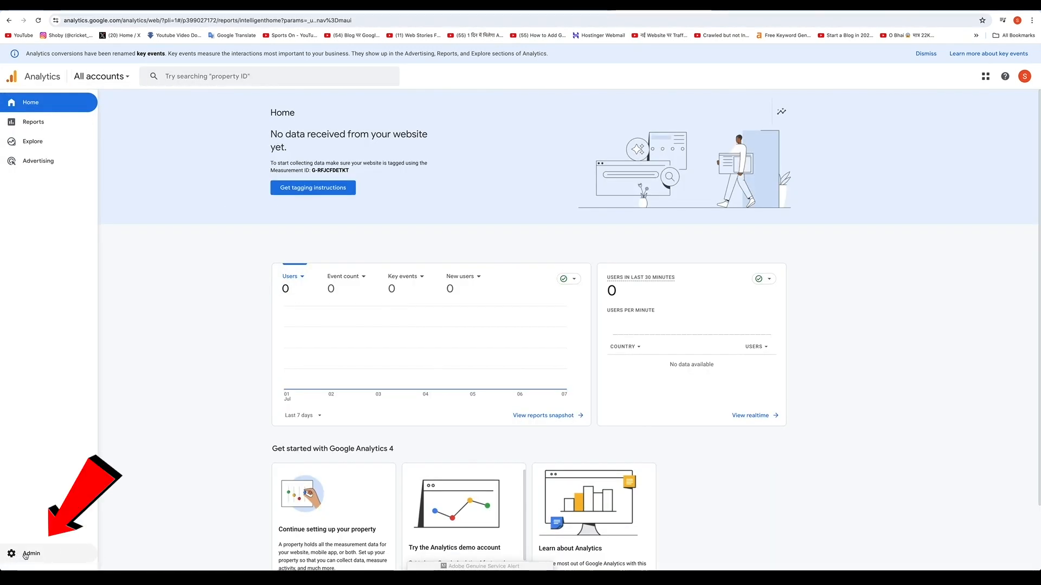
{"action": "left_click", "coordinate": [25, 554]}
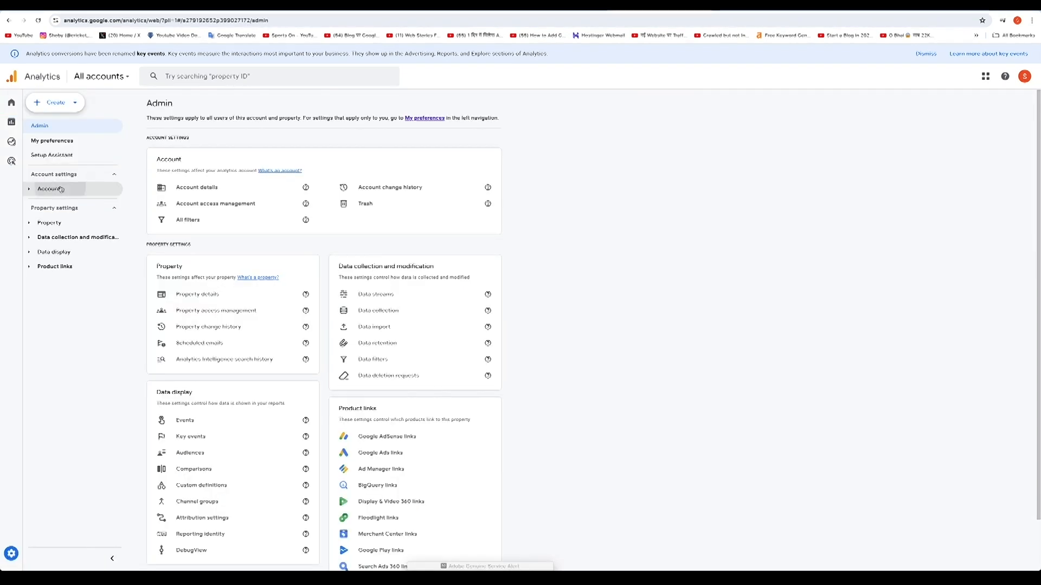
{"action": "left_click", "coordinate": [61, 189]}
{"action": "left_click", "coordinate": [62, 298]}
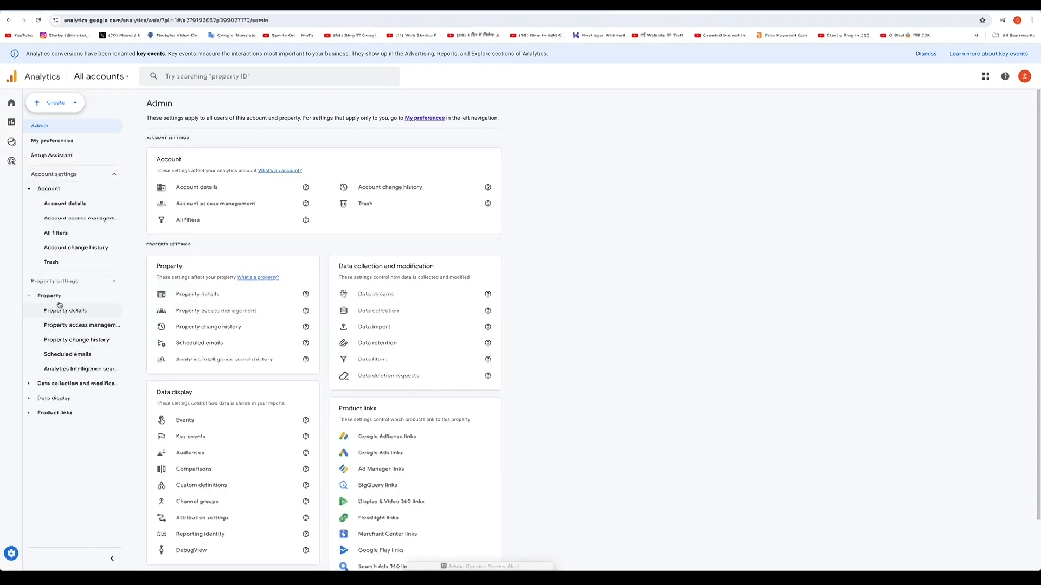
{"action": "left_click", "coordinate": [65, 312]}
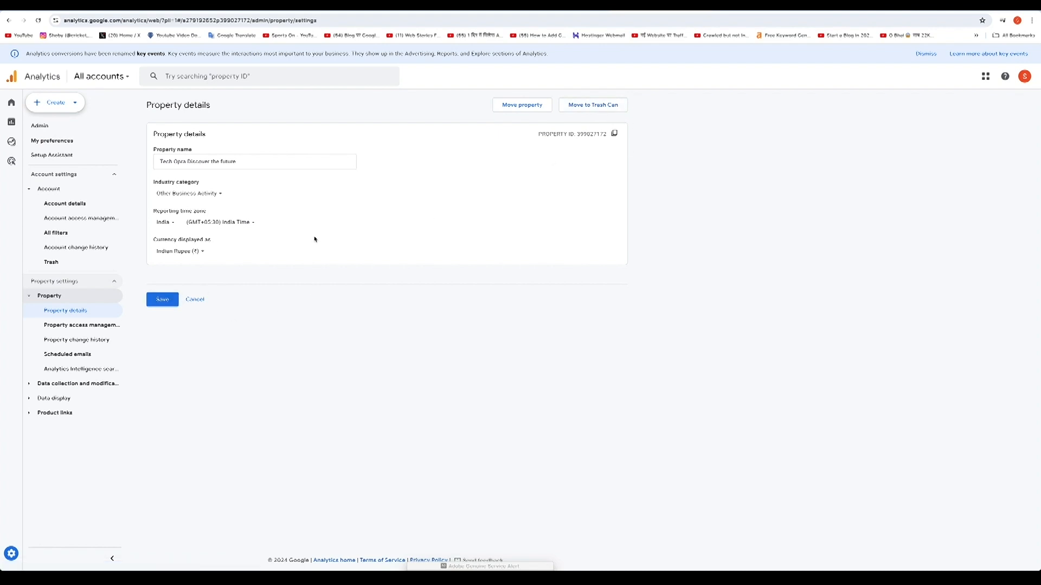
Step: Open the account details of the Tech Opra Analytics account and review its settings
{"action": "left_click", "coordinate": [54, 190]}
{"action": "left_click", "coordinate": [54, 190]}
{"action": "left_click", "coordinate": [67, 205]}
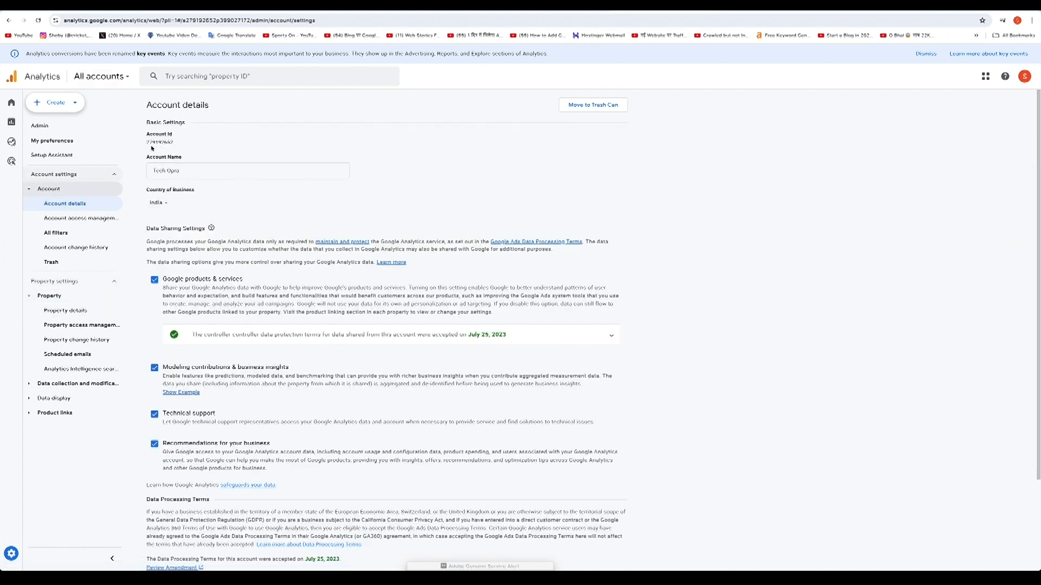
{"action": "left_click", "coordinate": [122, 78]}
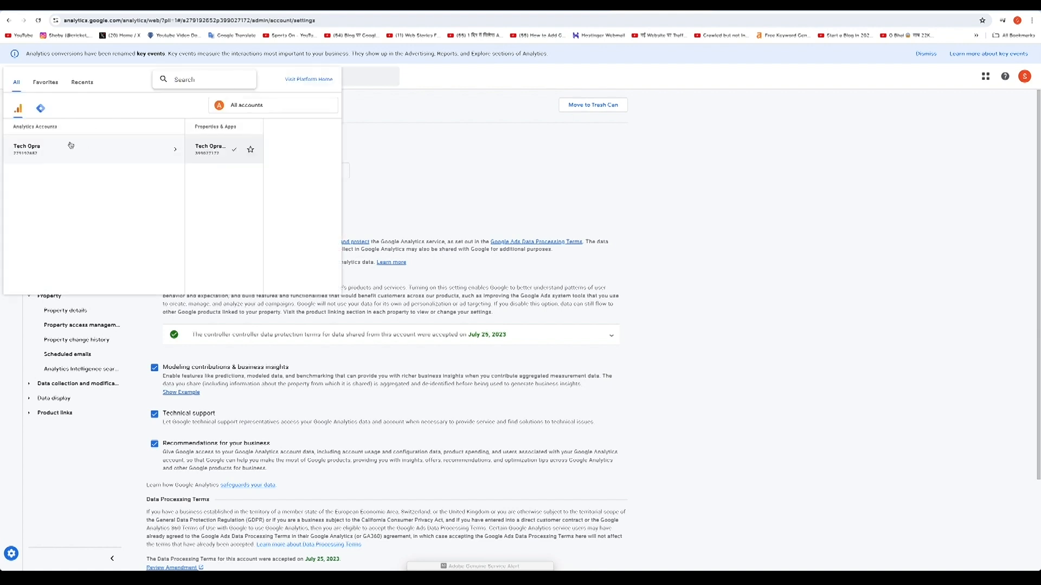
{"action": "left_click", "coordinate": [105, 154]}
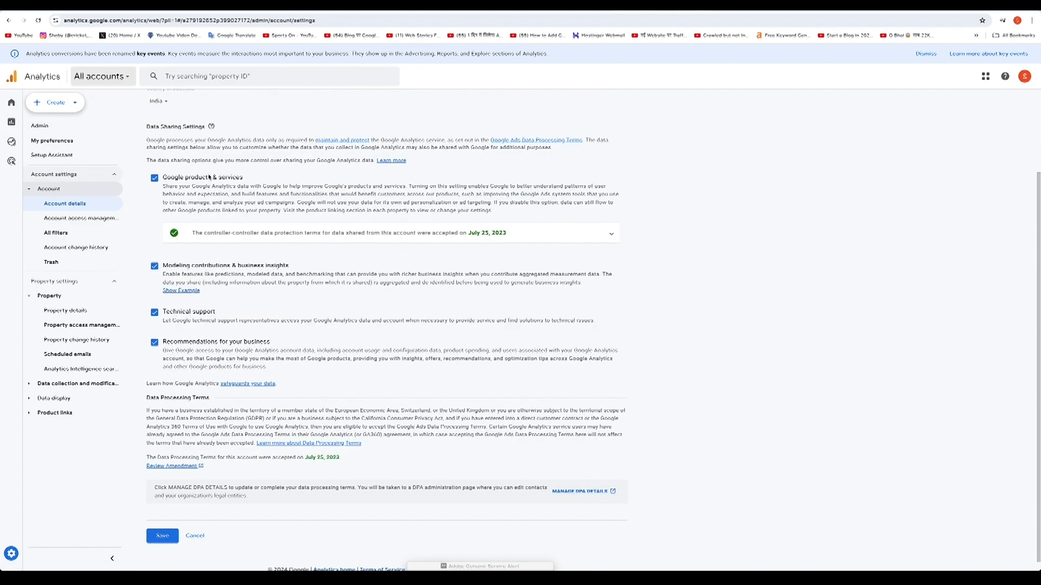
{"action": "scroll", "coordinate": [241, 367], "scroll_direction": "down", "scroll_amount": 1}
{"action": "scroll", "coordinate": [244, 366], "scroll_direction": "up", "scroll_amount": 2}
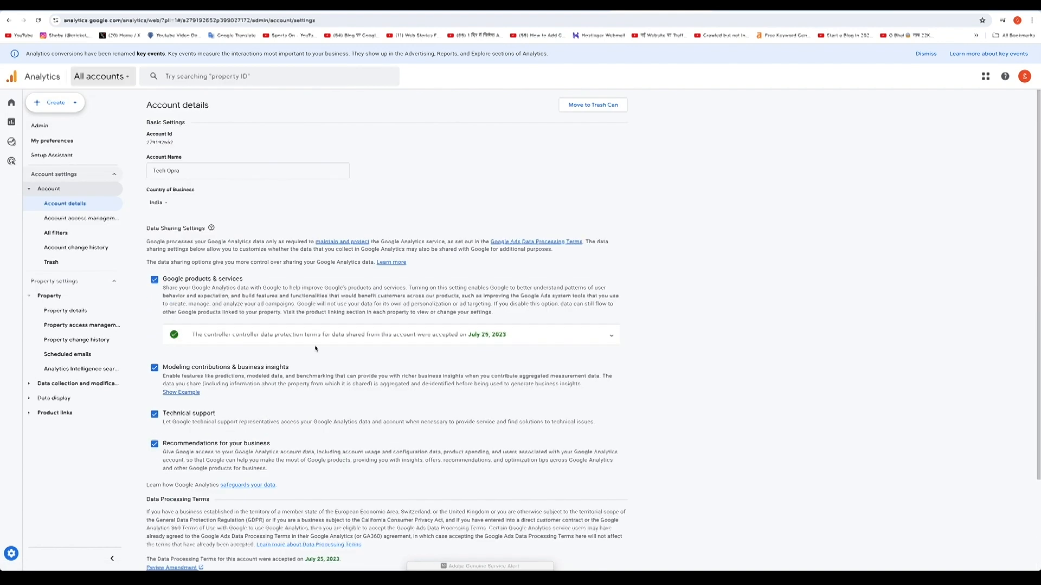
Step: Move the Tech Opra Analytics account to the Trash Can and confirm
{"action": "left_click", "coordinate": [593, 107]}
{"action": "left_click_drag", "start_coordinate": [147, 114], "coordinate": [415, 155]}
{"action": "left_click", "coordinate": [176, 188]}
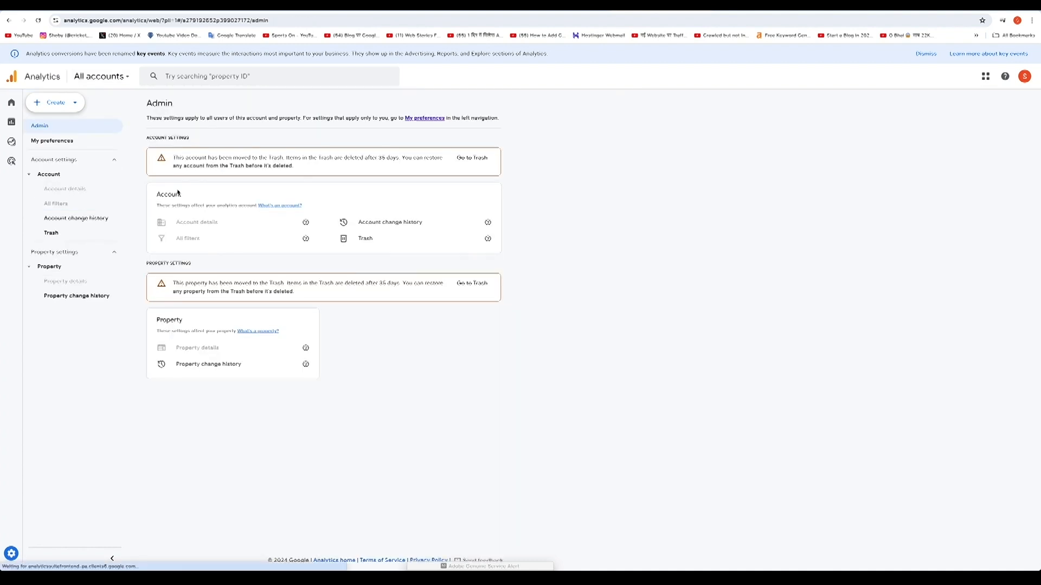
Step: Check the Analytics account list, and reopen Google Analytics through a web search for "google analytics"
{"action": "left_click", "coordinate": [102, 76]}
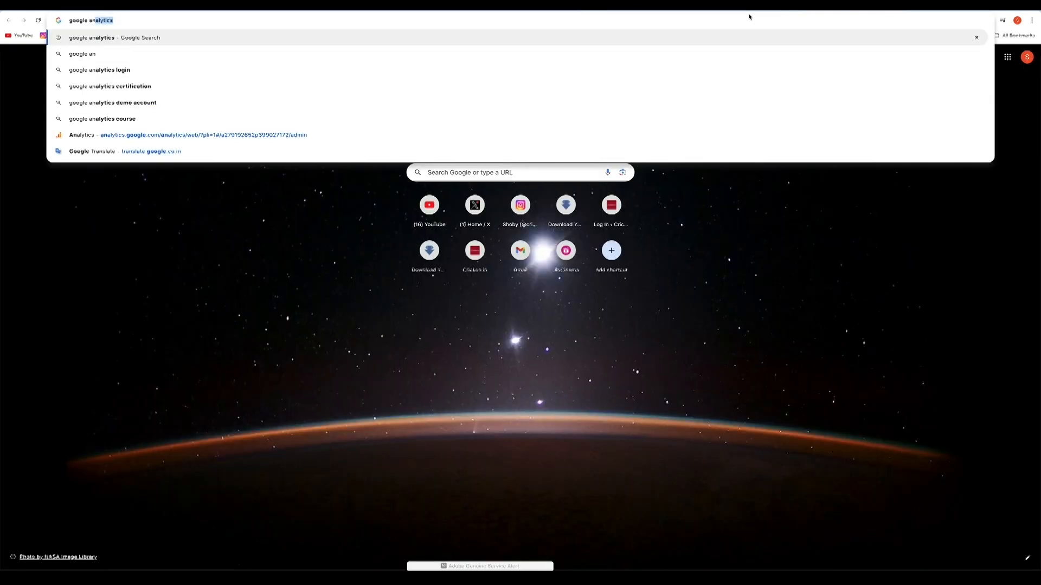
{"action": "key", "text": "Return"}
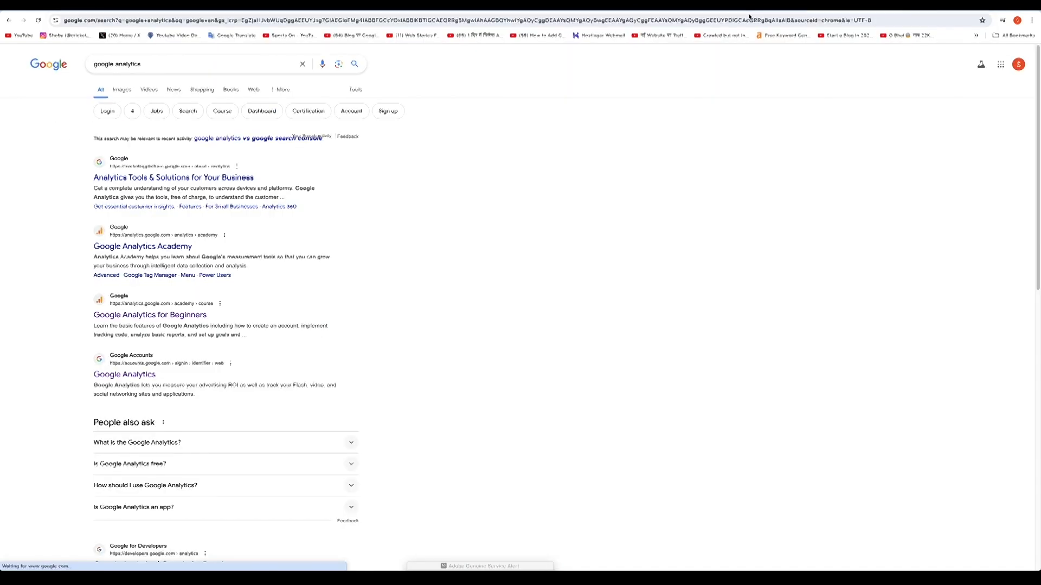
{"action": "left_click", "coordinate": [135, 377]}
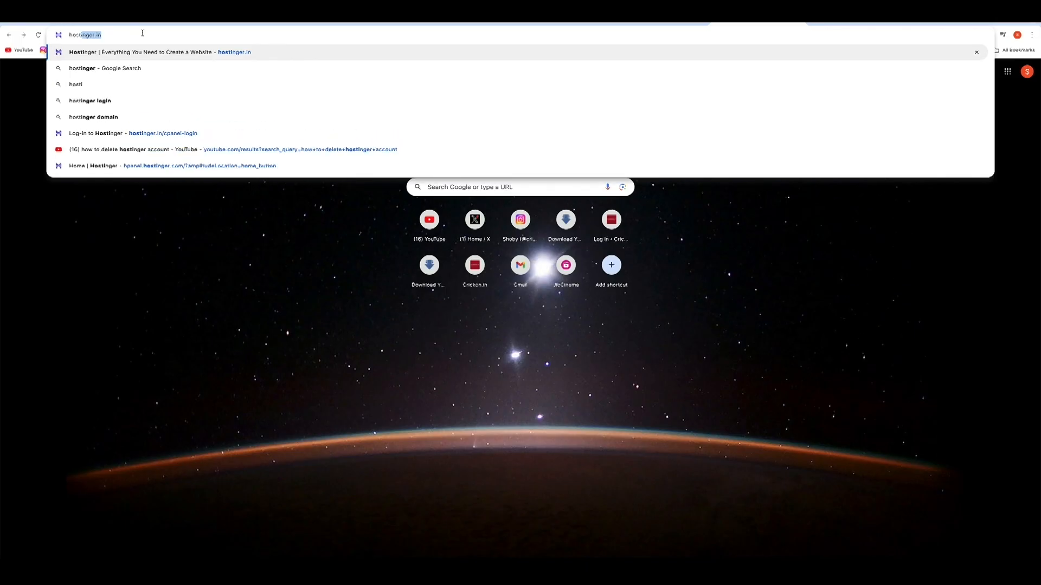
Step: Go to hostinger.in and log in to the hosting account using Google sign-in
{"action": "key", "text": "Return"}
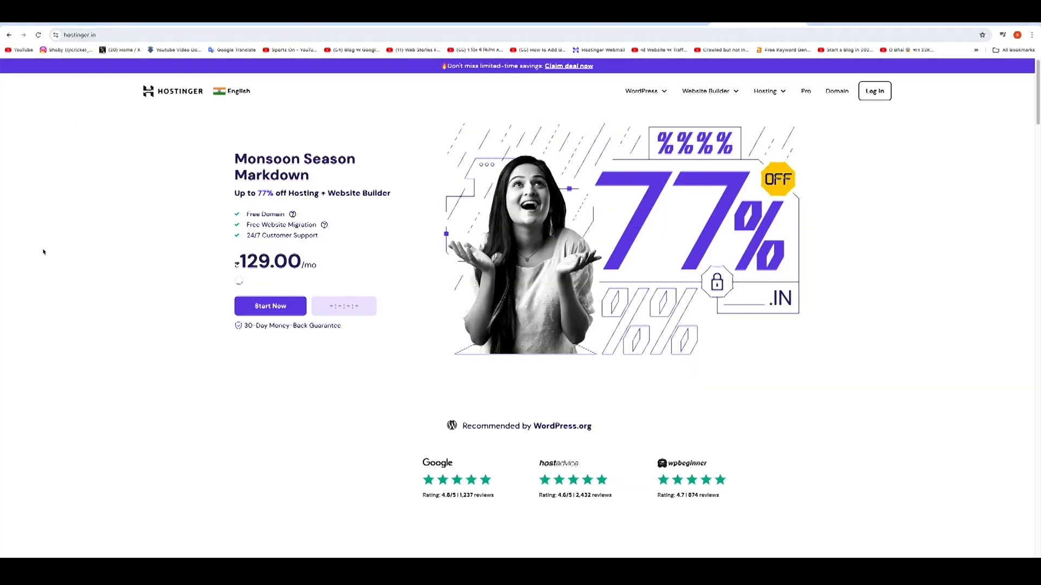
{"action": "left_click", "coordinate": [874, 92]}
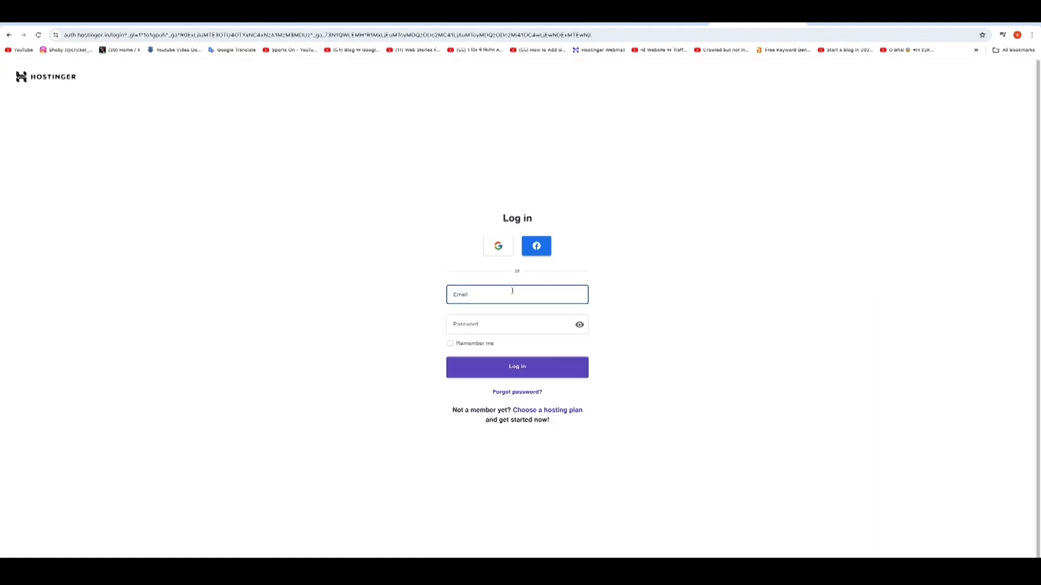
{"action": "left_click", "coordinate": [494, 251]}
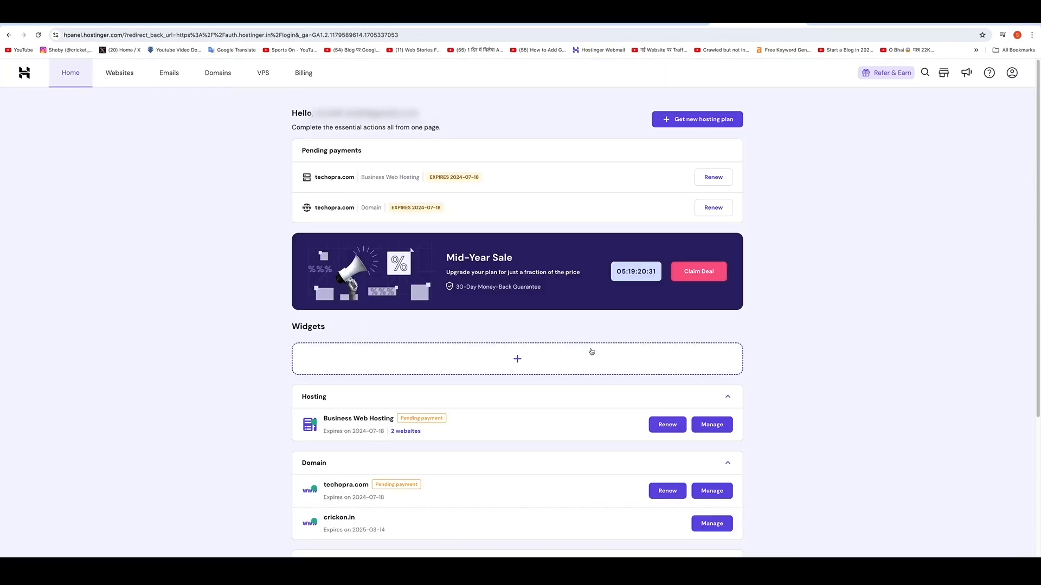
Step: Open the Business Web Hosting plan's dashboard for techopra.com, and go to the list of all hosted websites
{"action": "left_click", "coordinate": [723, 425]}
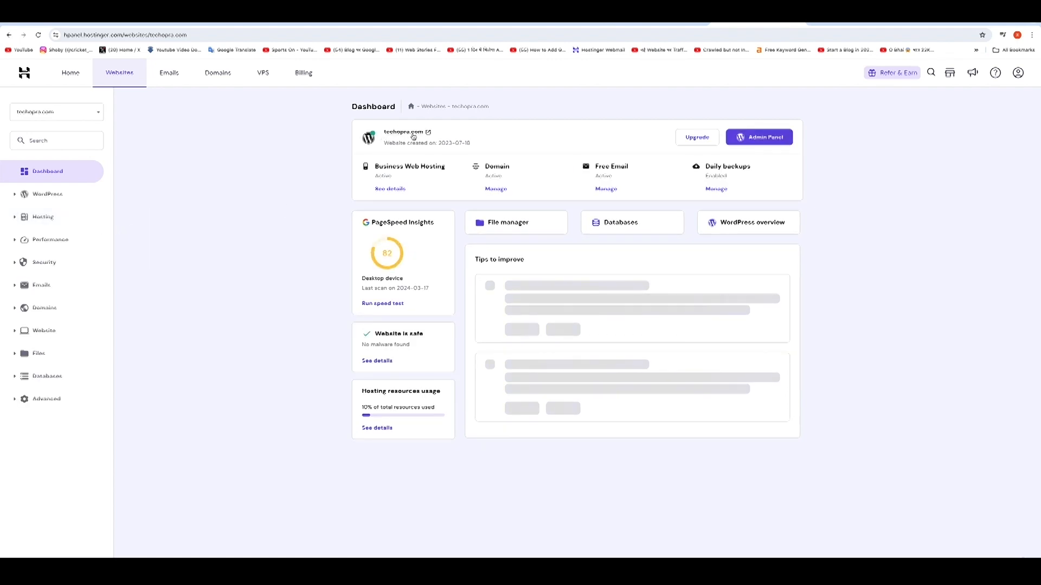
{"action": "left_click", "coordinate": [93, 117]}
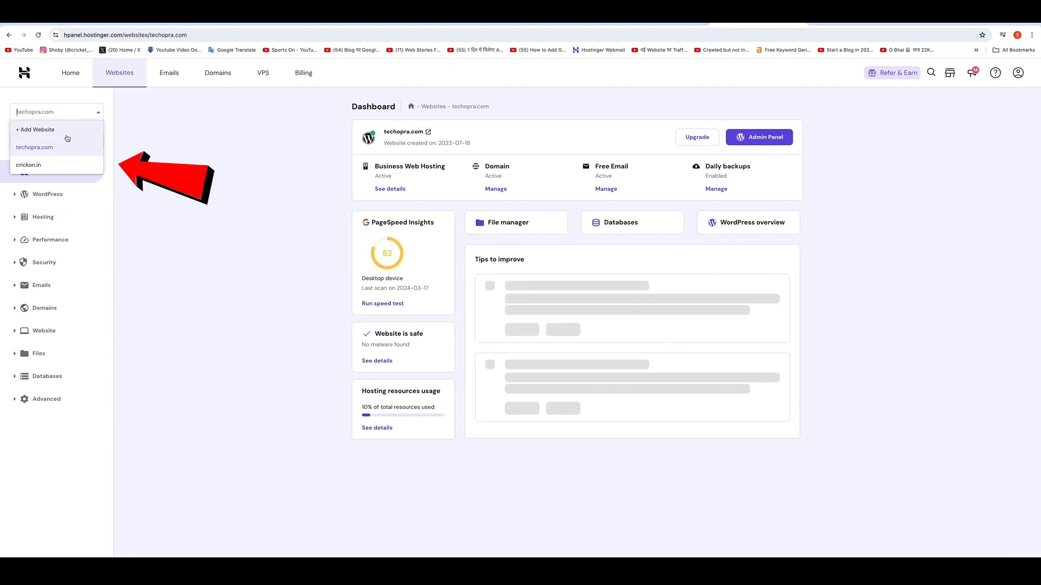
{"action": "left_click", "coordinate": [33, 151]}
{"action": "left_click", "coordinate": [119, 76]}
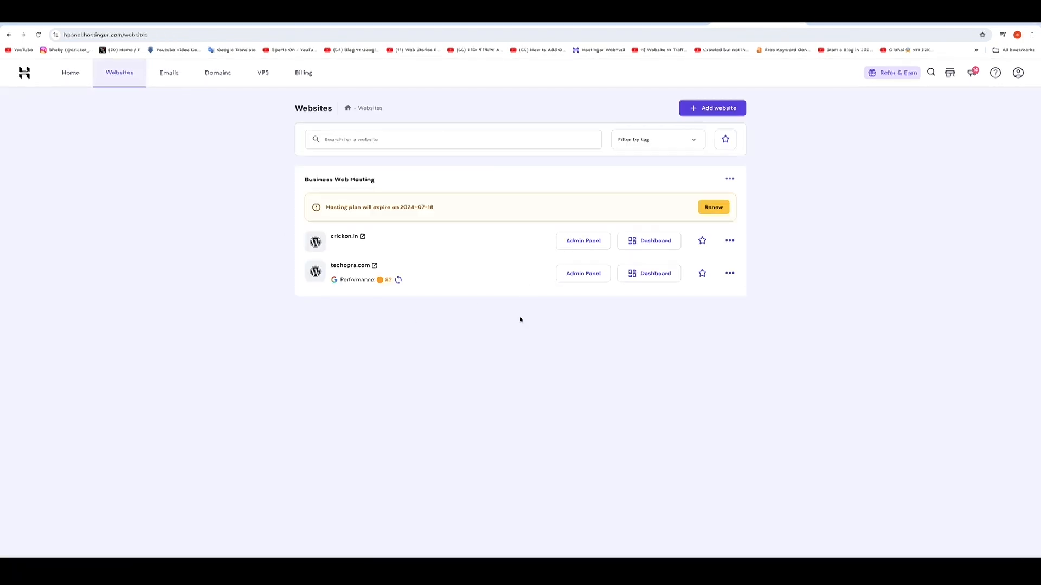
Step: Look over the extra options of the crickon.in and techopra.com websites, and view the live techopra.com home page
{"action": "left_click", "coordinate": [730, 240]}
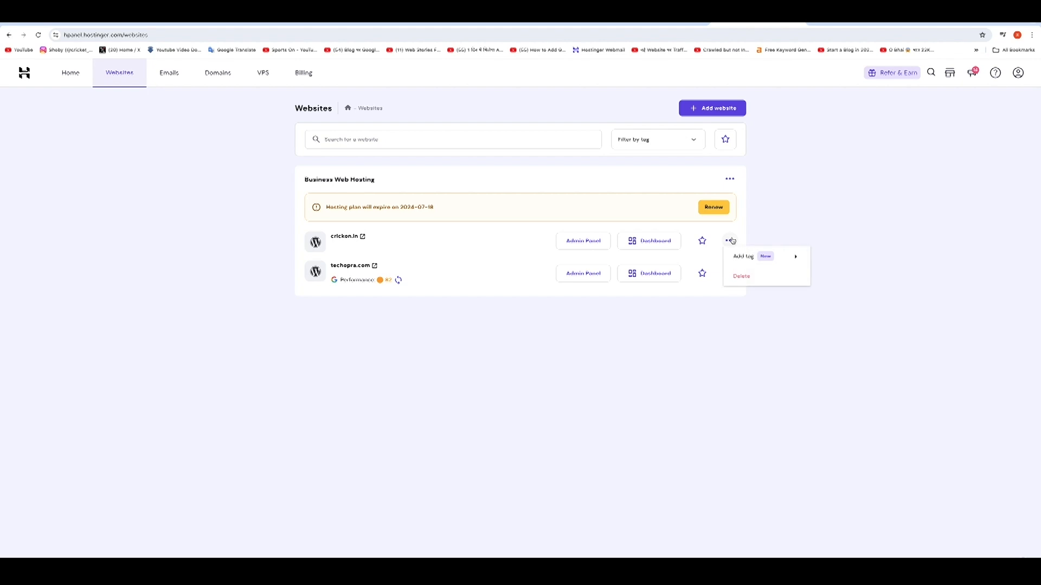
{"action": "left_click", "coordinate": [731, 241]}
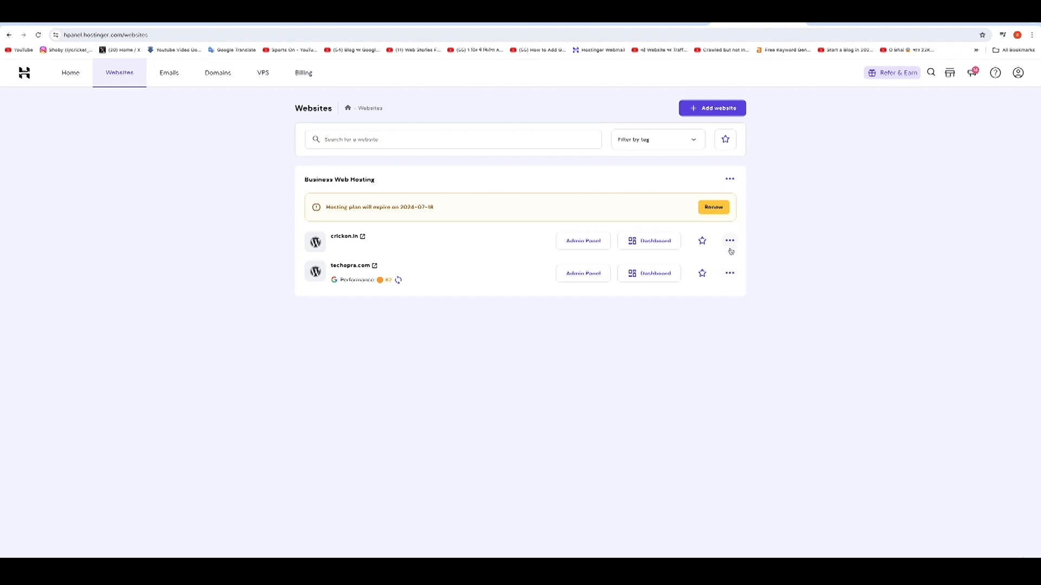
{"action": "left_click", "coordinate": [730, 275]}
{"action": "left_click", "coordinate": [730, 275]}
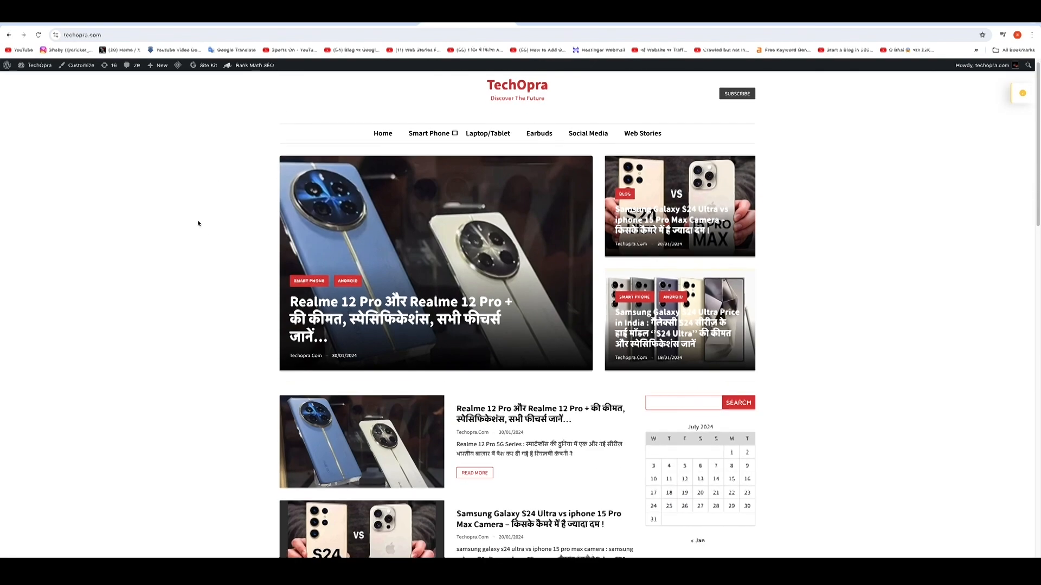
{"action": "scroll", "coordinate": [200, 228], "scroll_direction": "down", "scroll_amount": 5}
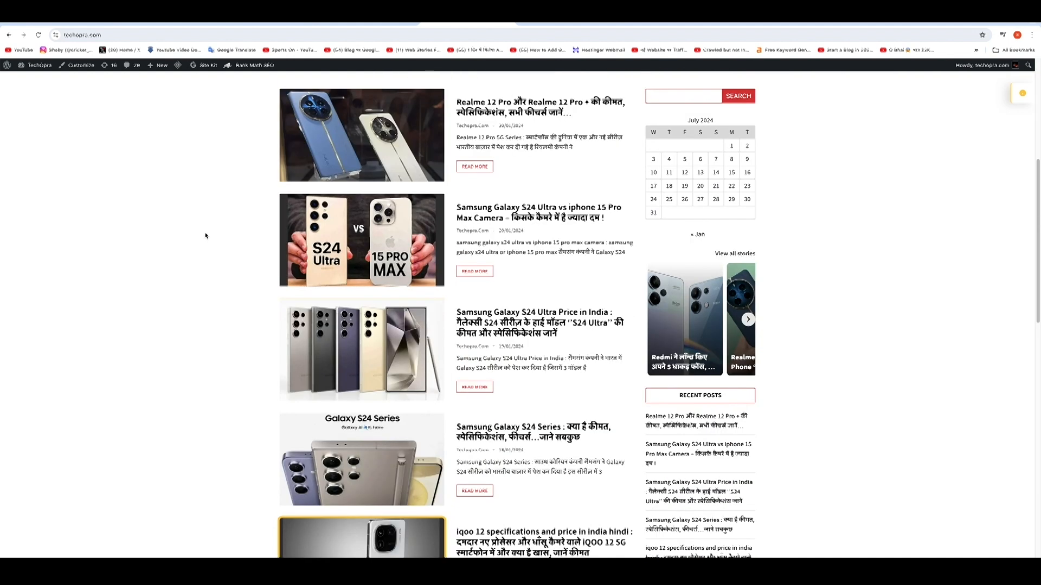
{"action": "scroll", "coordinate": [205, 235], "scroll_direction": "up", "scroll_amount": 5}
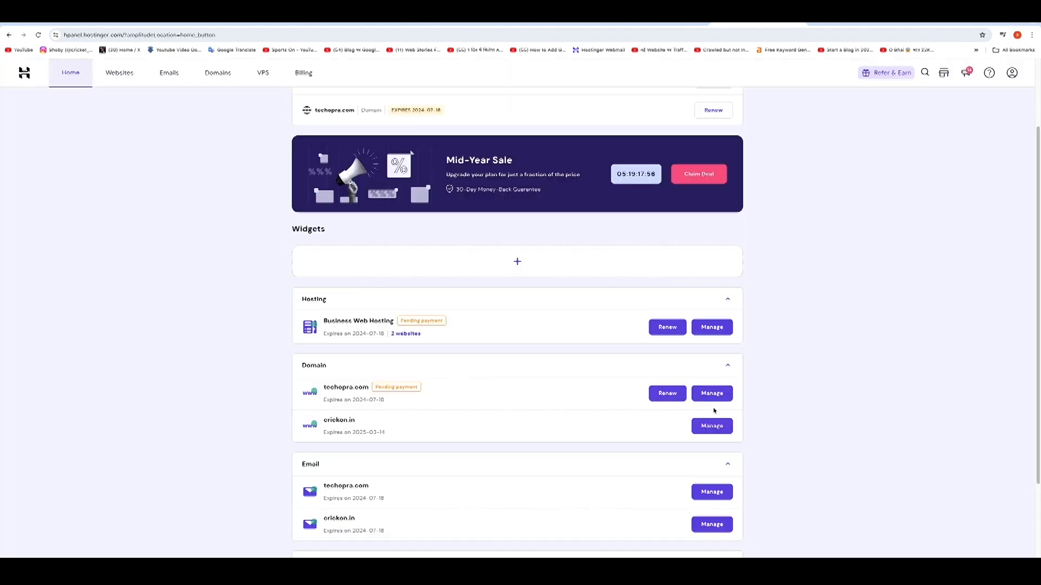
Step: Check the techopra.com domain overview, and open the options of its WordPress installation in the website's Auto Installer
{"action": "left_click", "coordinate": [713, 393]}
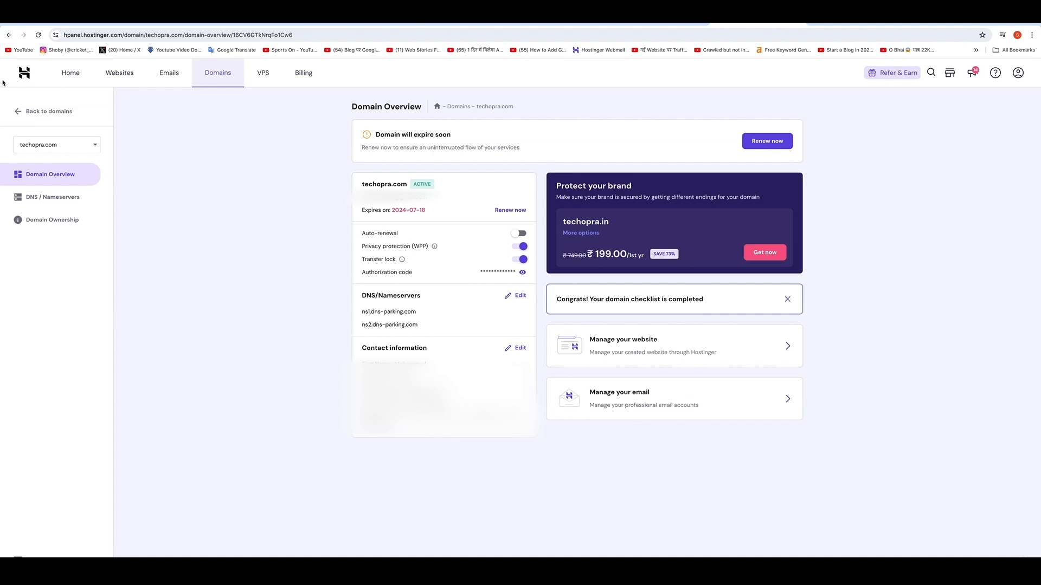
{"action": "left_click", "coordinate": [9, 35]}
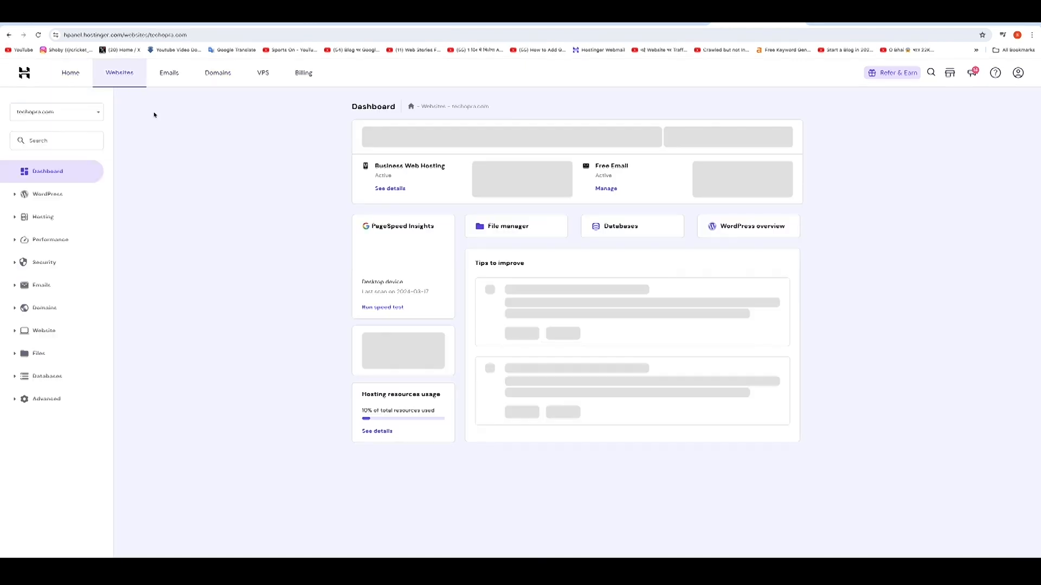
{"action": "left_click", "coordinate": [55, 116]}
{"action": "left_click", "coordinate": [29, 153]}
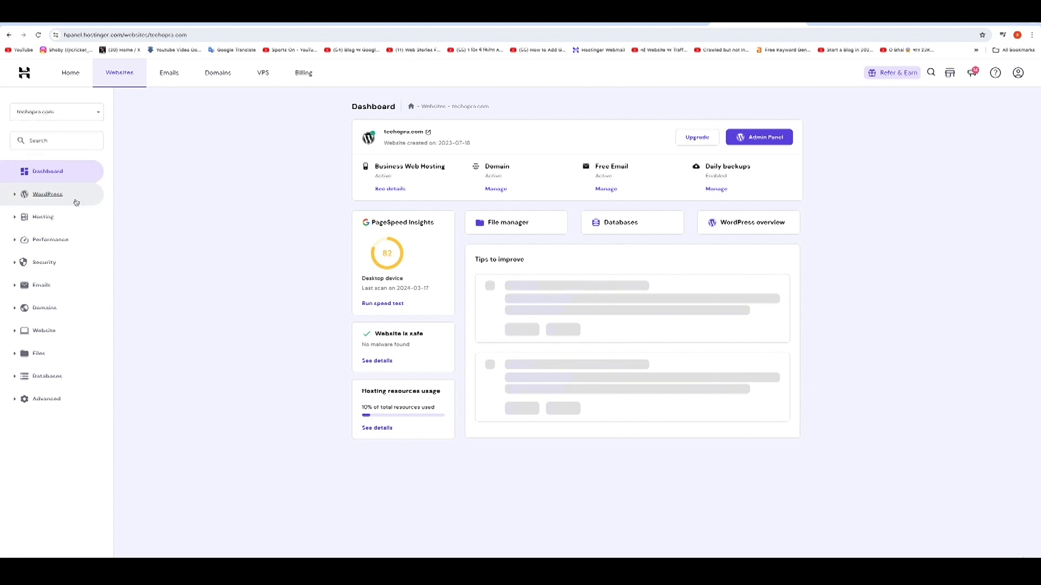
{"action": "left_click", "coordinate": [44, 331]}
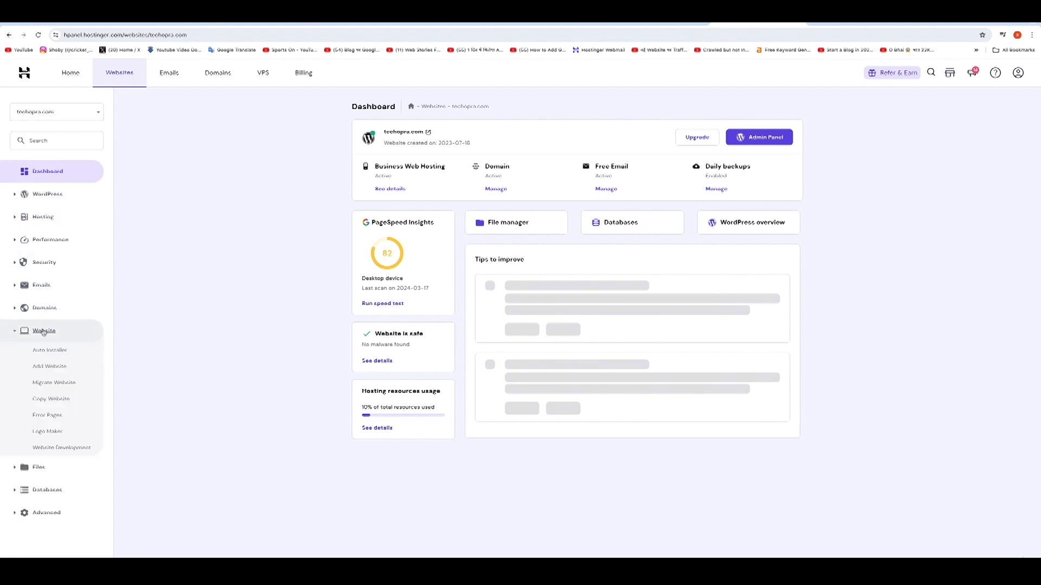
{"action": "left_click", "coordinate": [49, 350]}
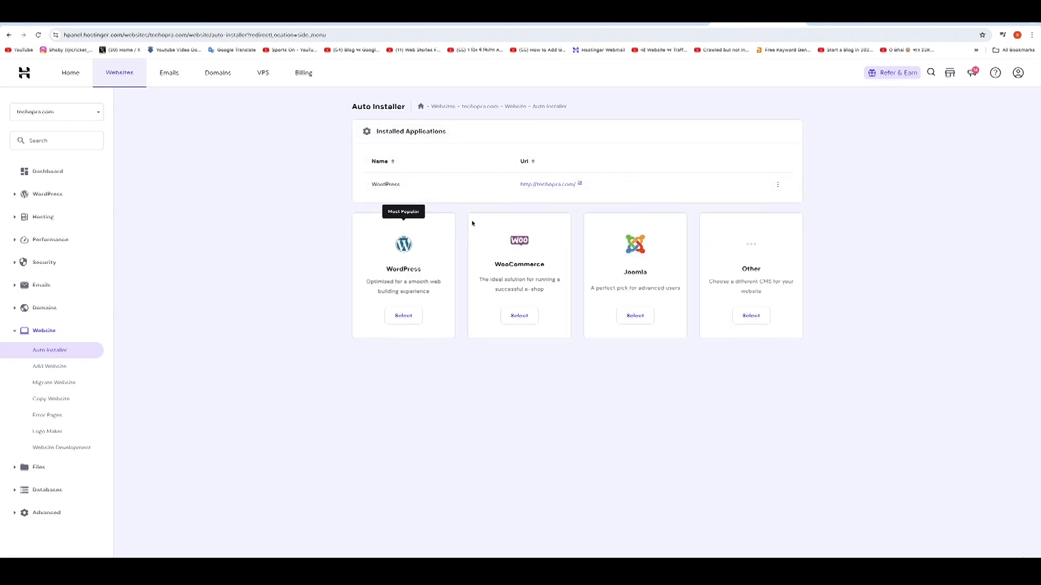
{"action": "left_click", "coordinate": [777, 185]}
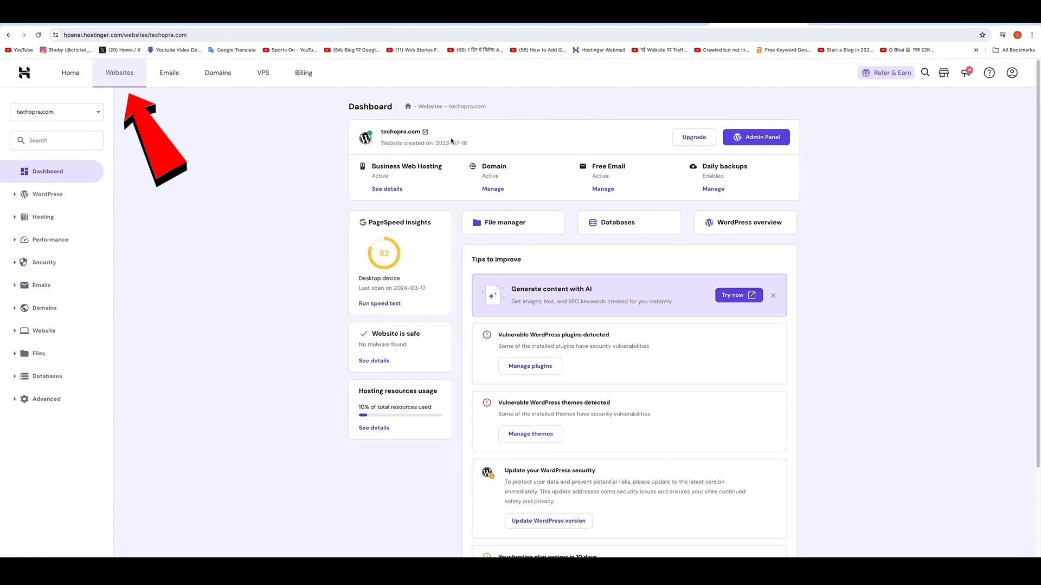
Step: Delete the techopra.com website from the hosted websites list, acknowledging the loss of all its data, and dismiss the confirmation
{"action": "left_click", "coordinate": [121, 76]}
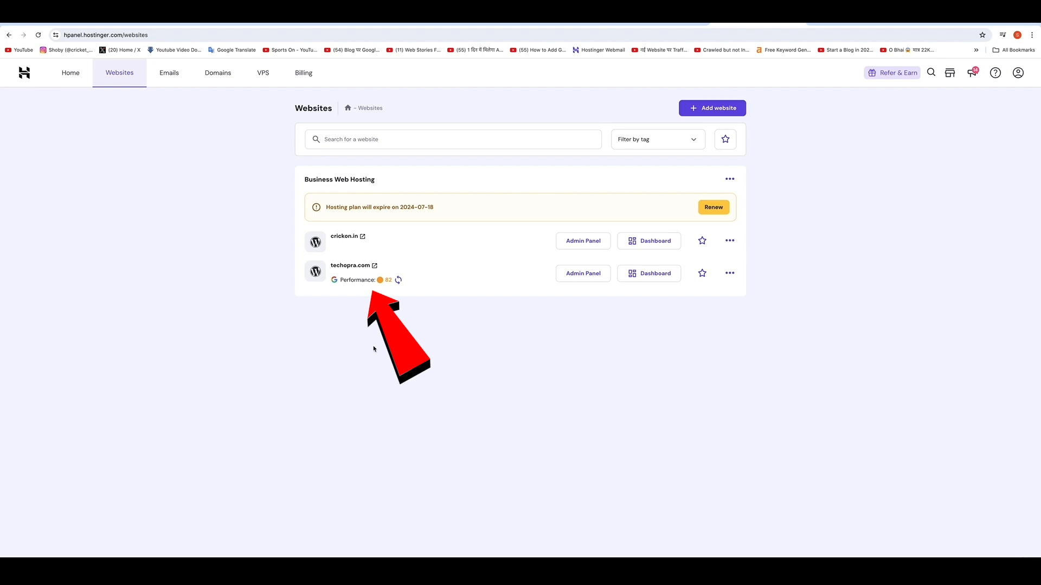
{"action": "left_click", "coordinate": [729, 274]}
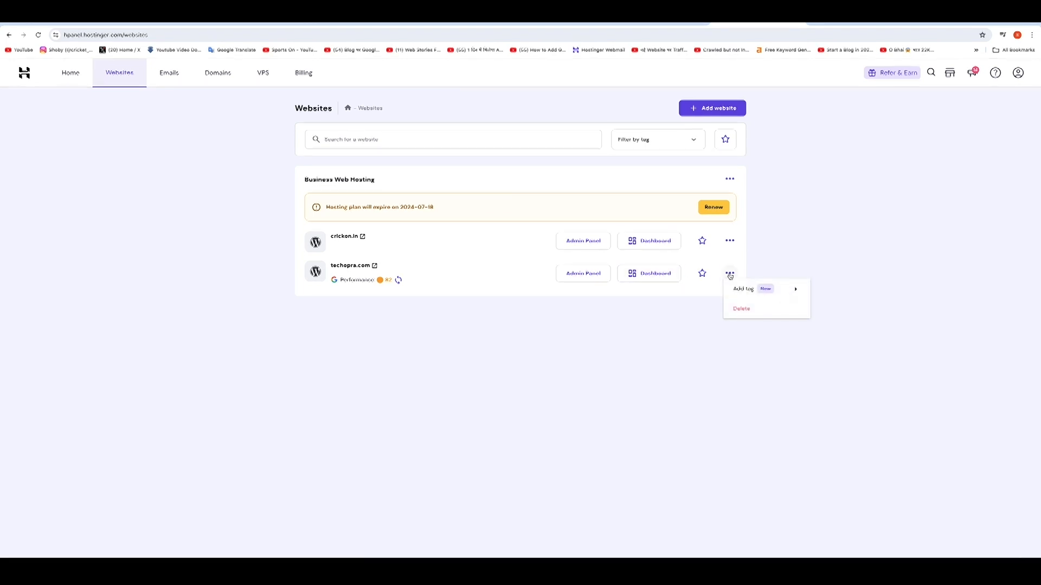
{"action": "left_click", "coordinate": [740, 310]}
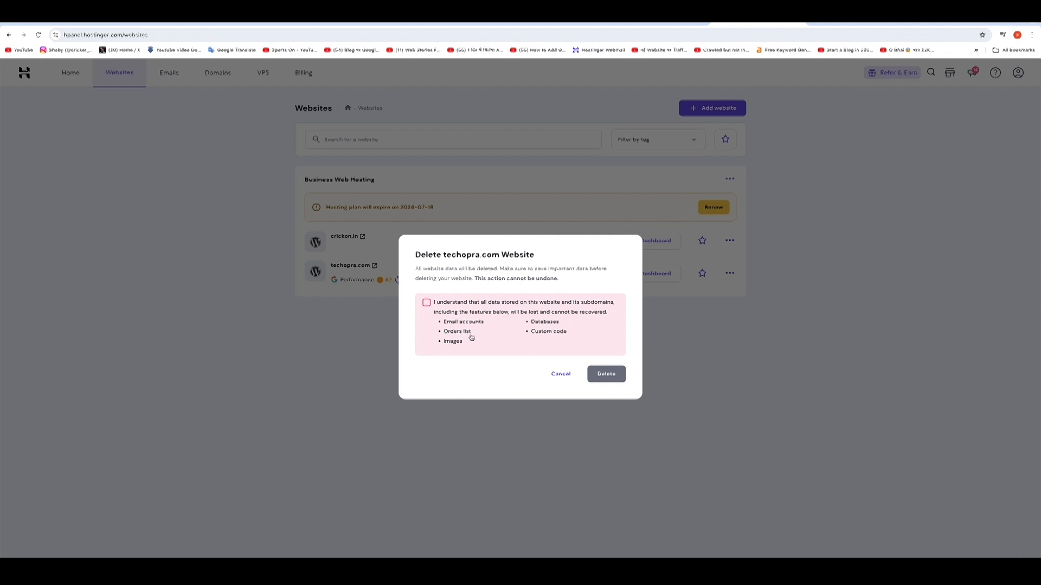
{"action": "left_click", "coordinate": [427, 303]}
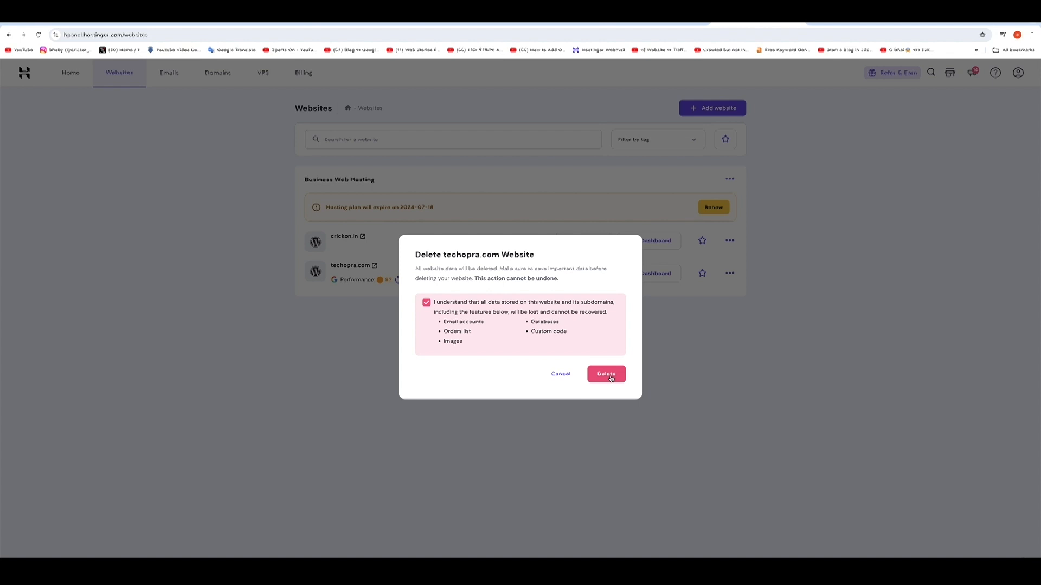
{"action": "left_click", "coordinate": [611, 379]}
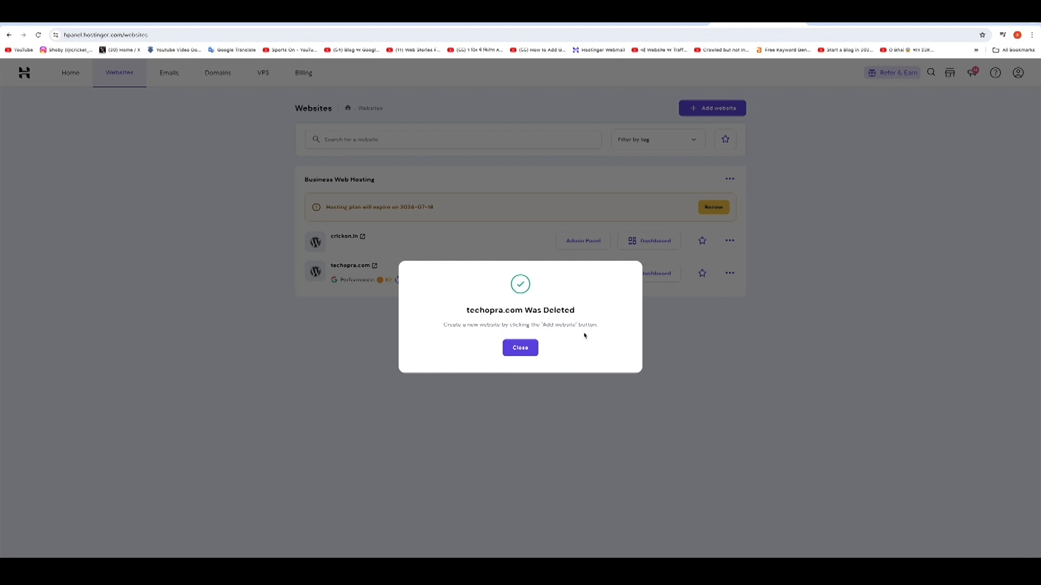
{"action": "left_click", "coordinate": [523, 350]}
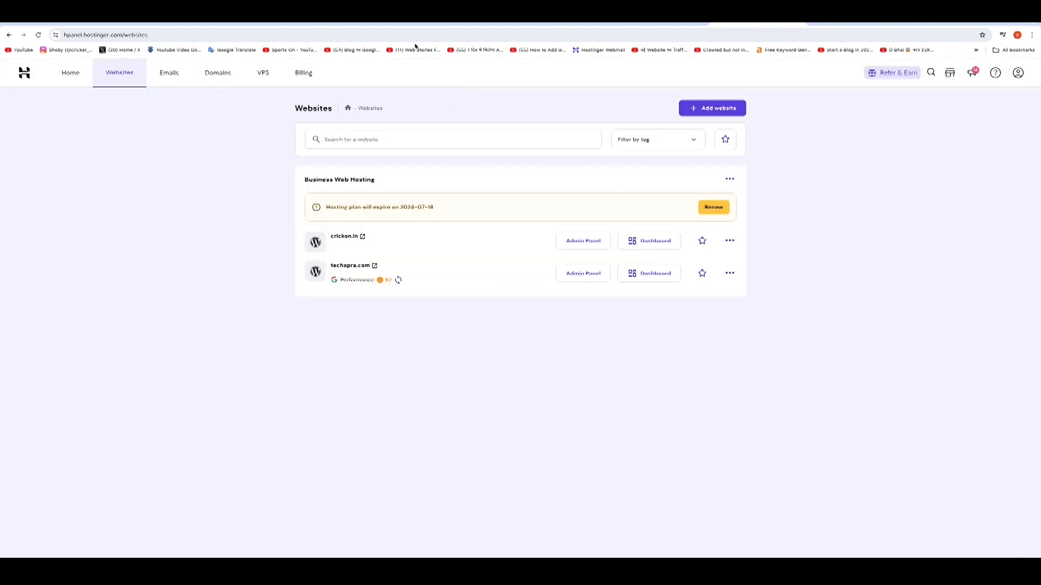
Step: Reload the live techopra.com page and reopen the hosted websites list to check the deletion
{"action": "left_click", "coordinate": [480, 22]}
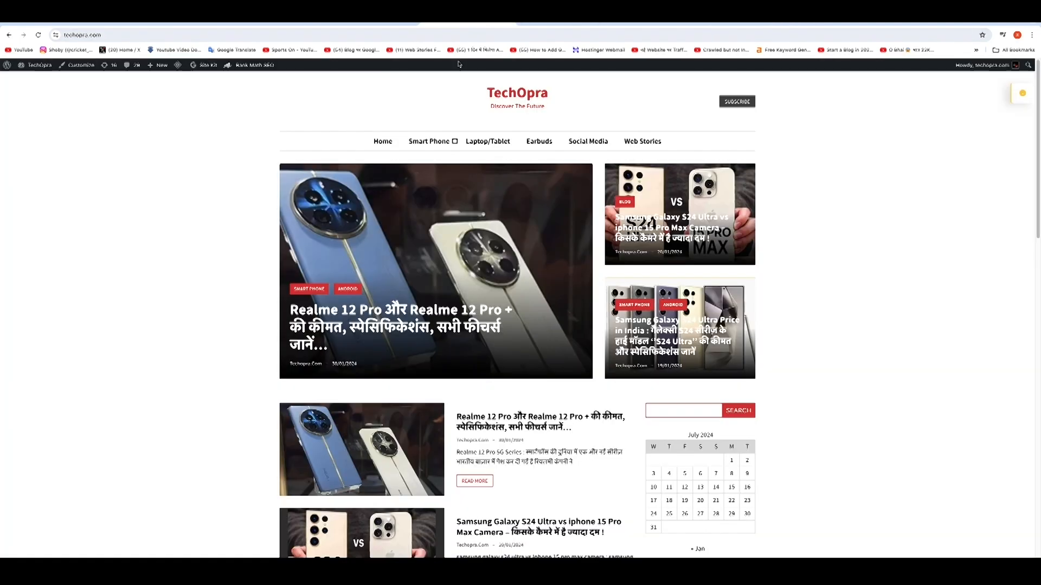
{"action": "left_click", "coordinate": [37, 35]}
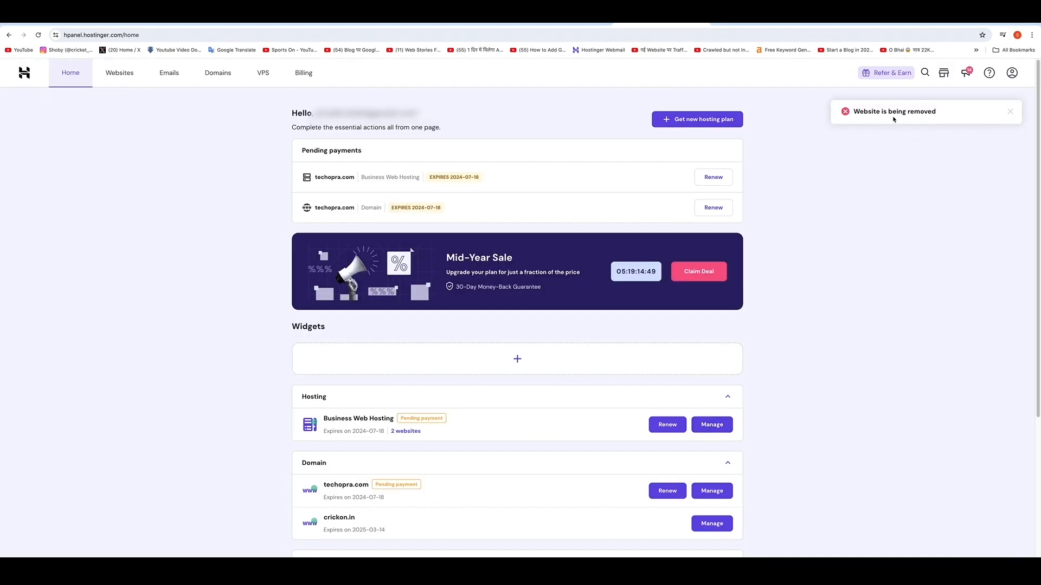
{"action": "left_click", "coordinate": [126, 75]}
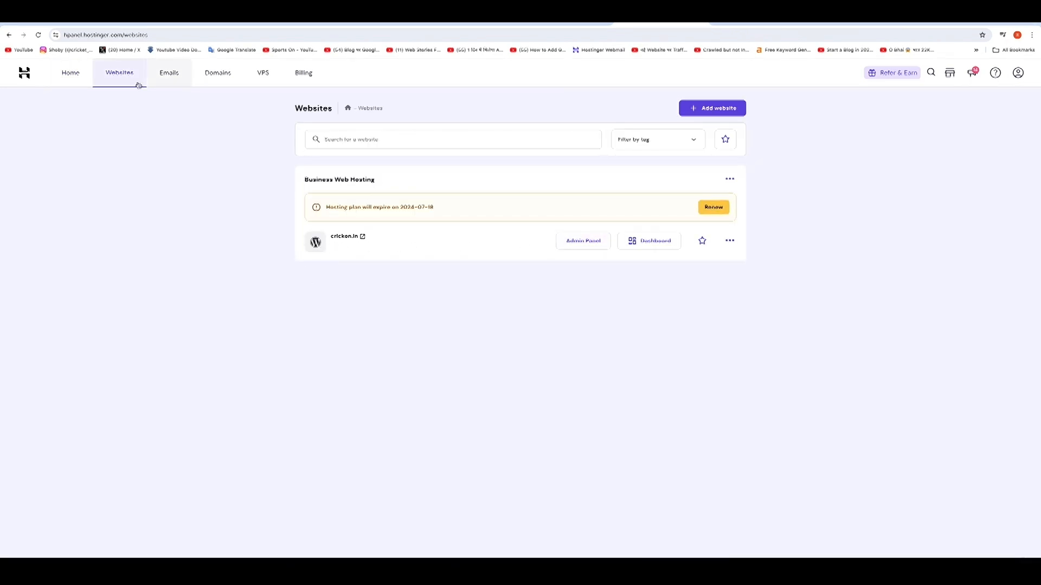
Step: Delete the WordPress application of crickon.in through that website's Auto Installer
{"action": "left_click", "coordinate": [596, 246]}
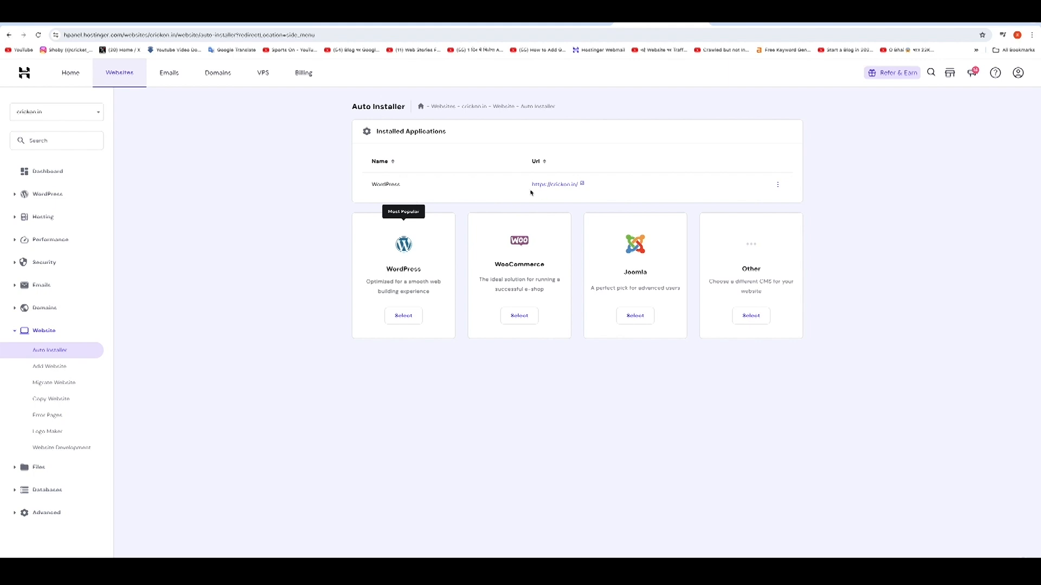
{"action": "left_click", "coordinate": [779, 186]}
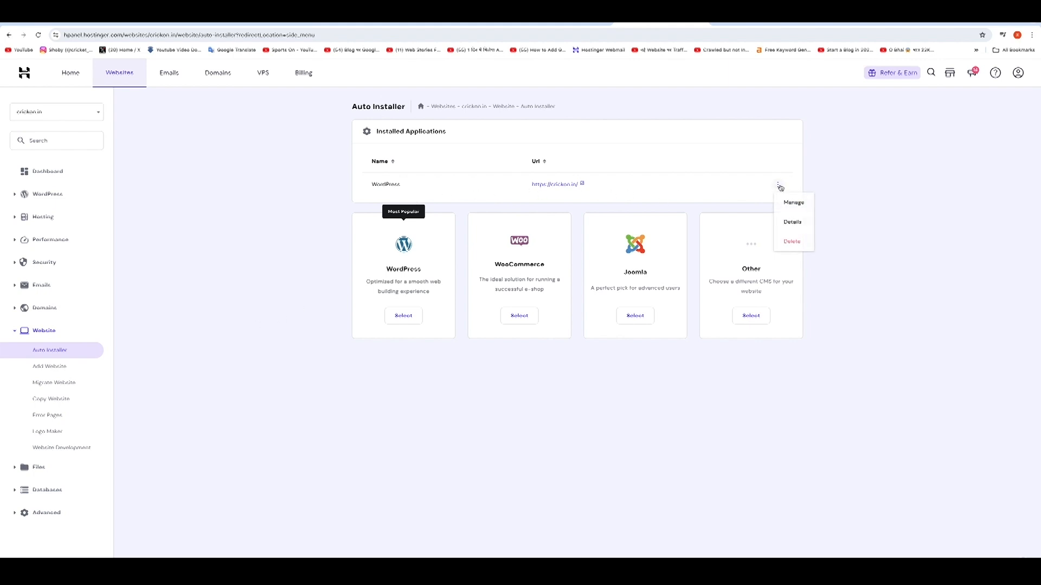
{"action": "left_click", "coordinate": [794, 243]}
{"action": "left_click", "coordinate": [419, 342]}
{"action": "left_click", "coordinate": [419, 325]}
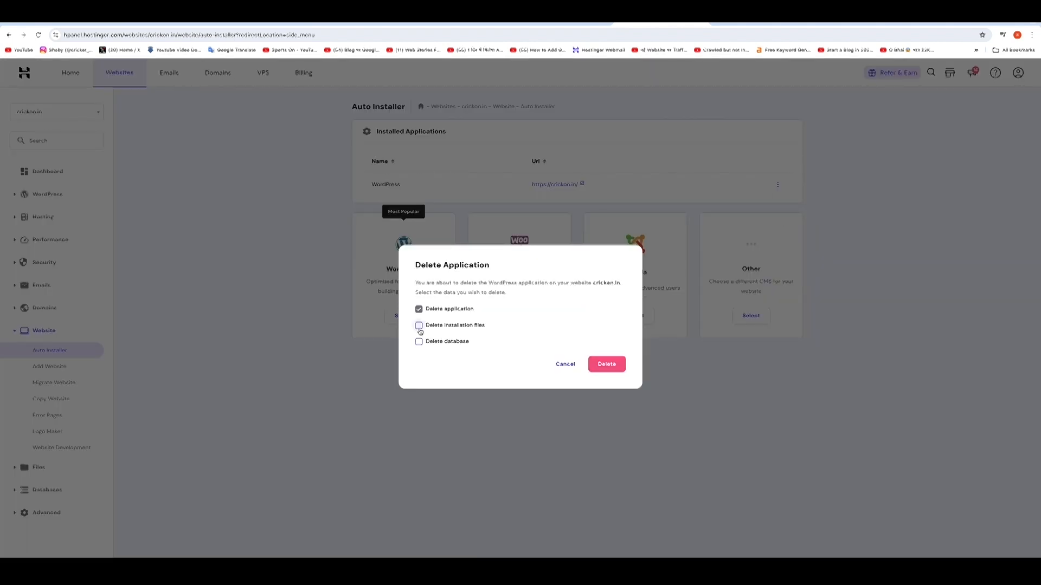
{"action": "left_click", "coordinate": [613, 368]}
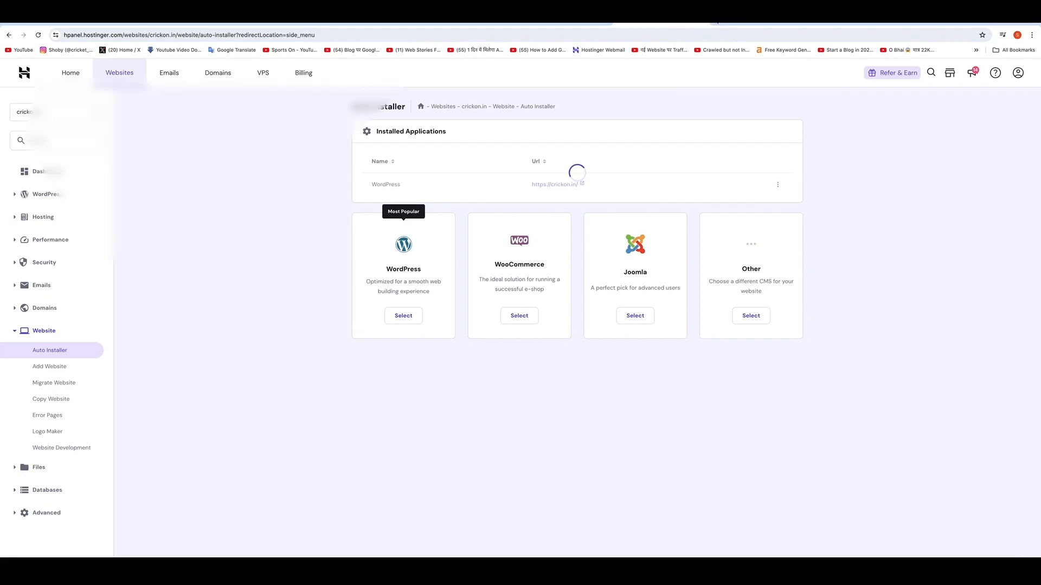
Step: Load crickon.in in a new browser tab to check the live site
{"action": "left_click", "coordinate": [718, 15]}
{"action": "left_click", "coordinate": [697, 32]}
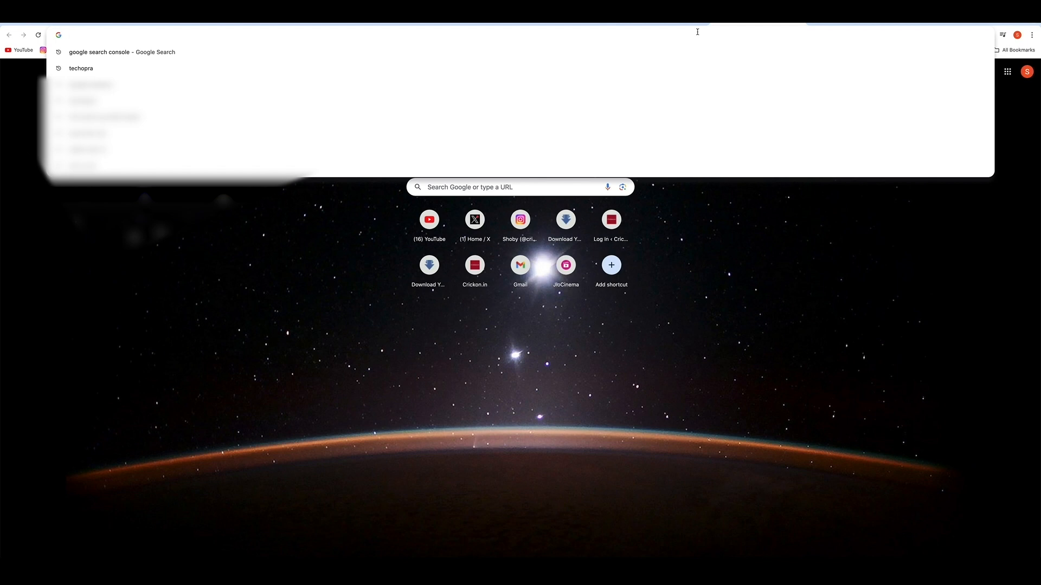
{"action": "type", "text": "c"}
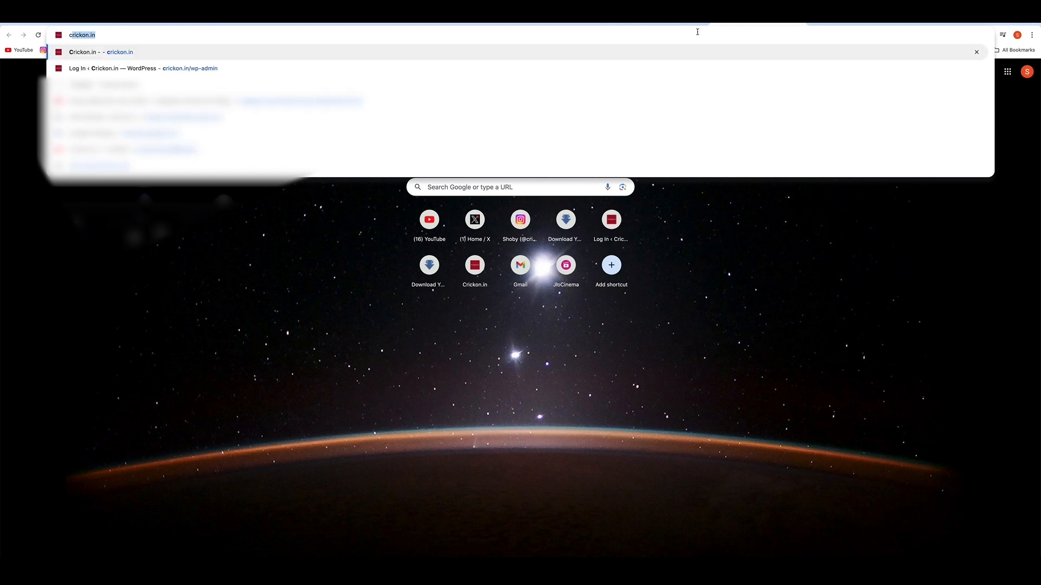
{"action": "key", "text": "Return"}
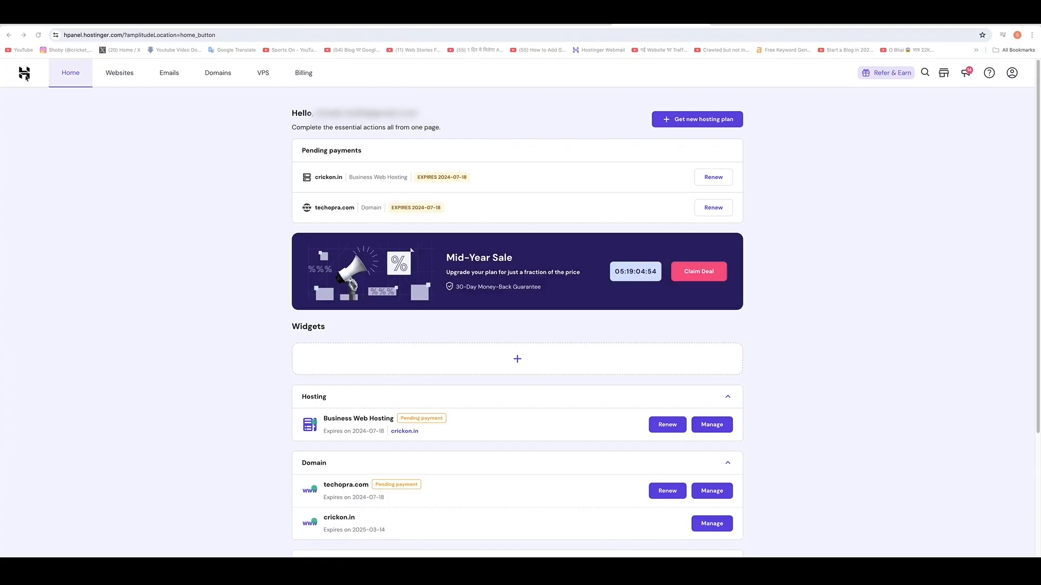
Step: Review the billing subscriptions, and send the account deletion support chat "Hi, Please Delete my Hostinger Account Permanently.."
{"action": "left_click", "coordinate": [304, 76]}
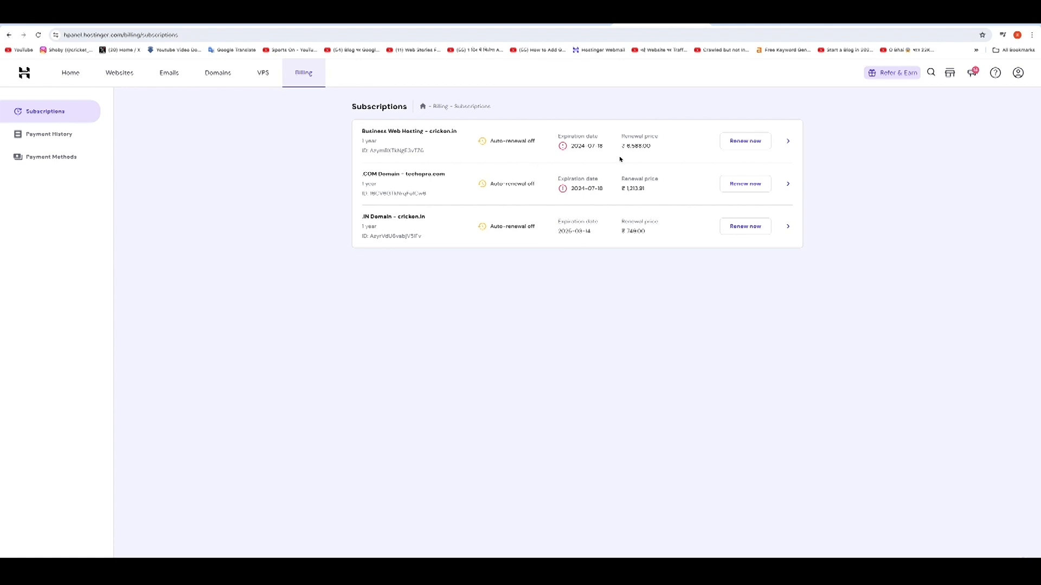
{"action": "left_click", "coordinate": [996, 73]}
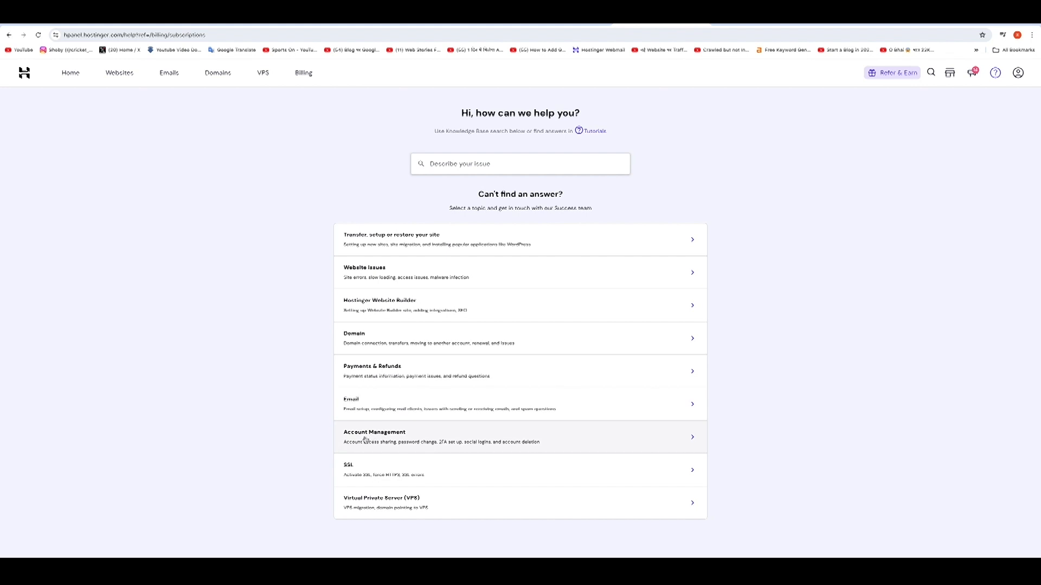
{"action": "left_click", "coordinate": [396, 442]}
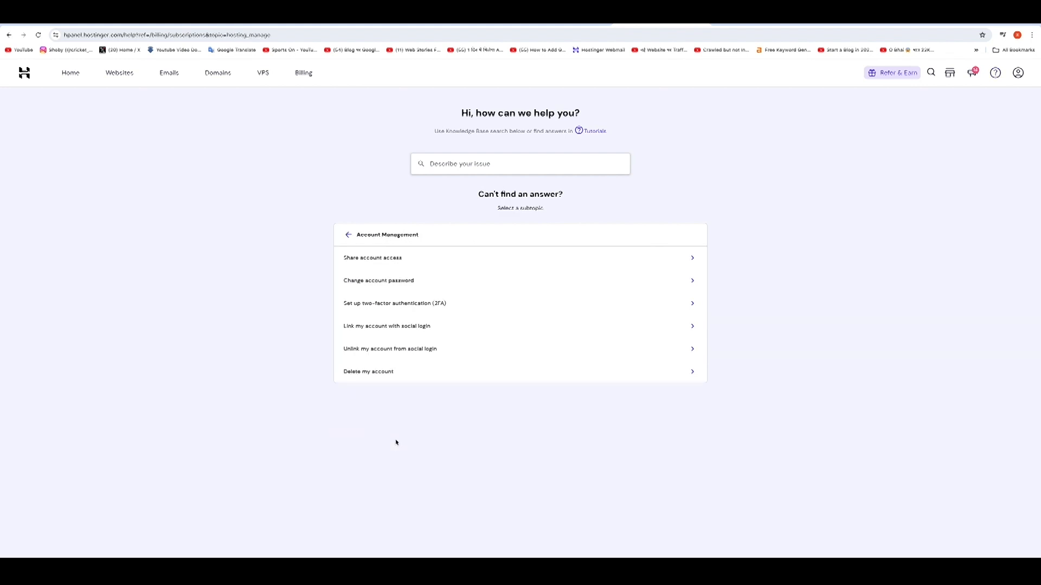
{"action": "left_click", "coordinate": [367, 372]}
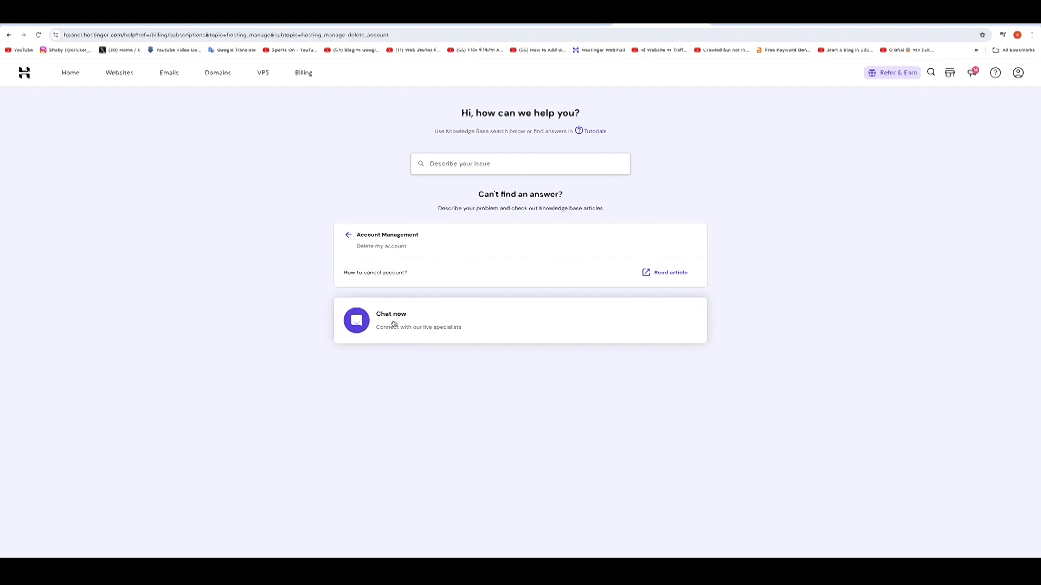
{"action": "left_click", "coordinate": [394, 324]}
{"action": "type", "text": "Hi, Please Delete my Hostinger Account Permanently.."}
{"action": "key", "text": "Return"}
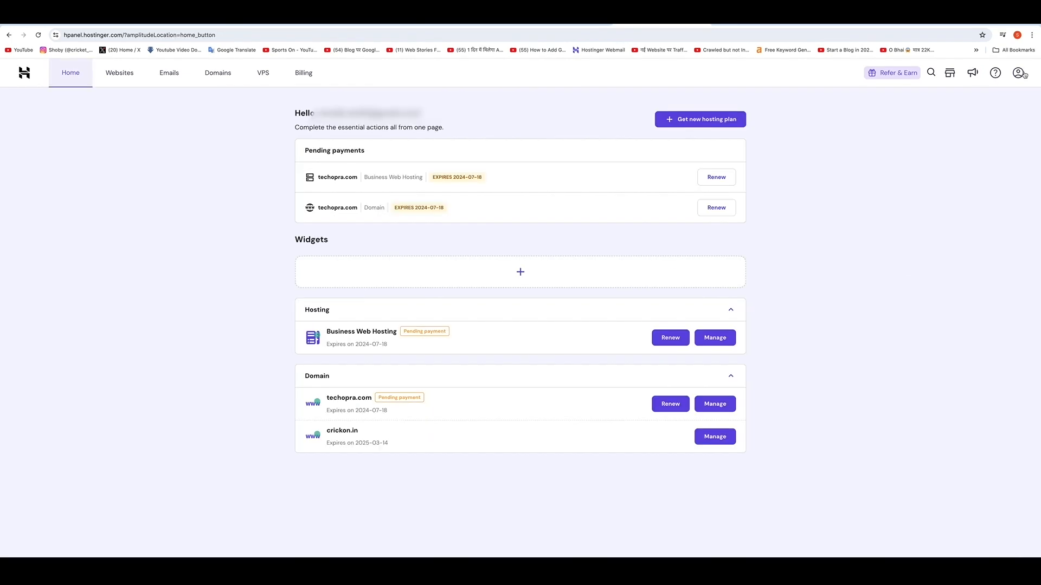
Step: Open the profile's Account Information page and request deletion of the Hostinger account
{"action": "left_click", "coordinate": [1018, 72]}
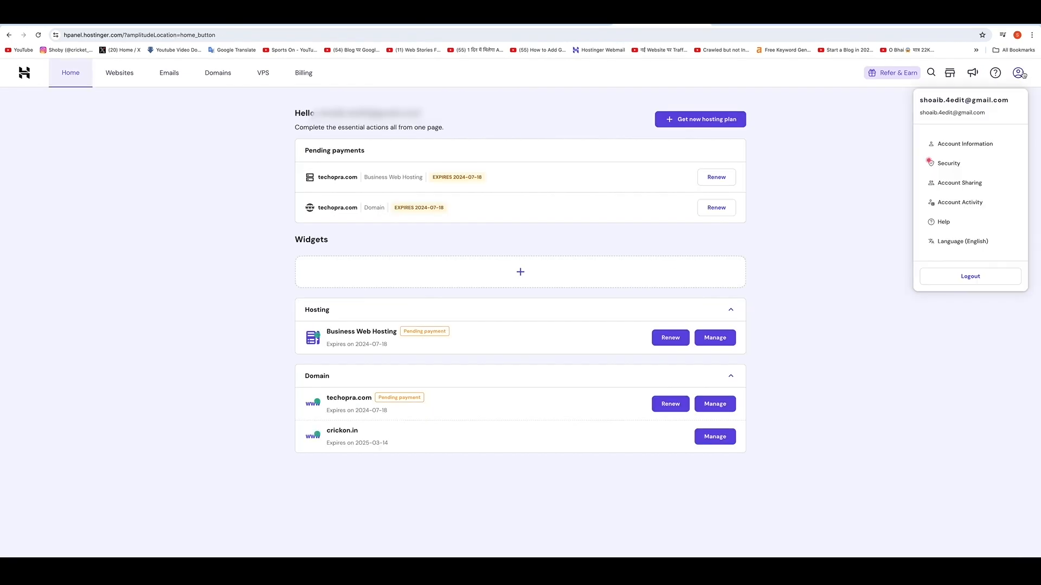
{"action": "left_click", "coordinate": [954, 148]}
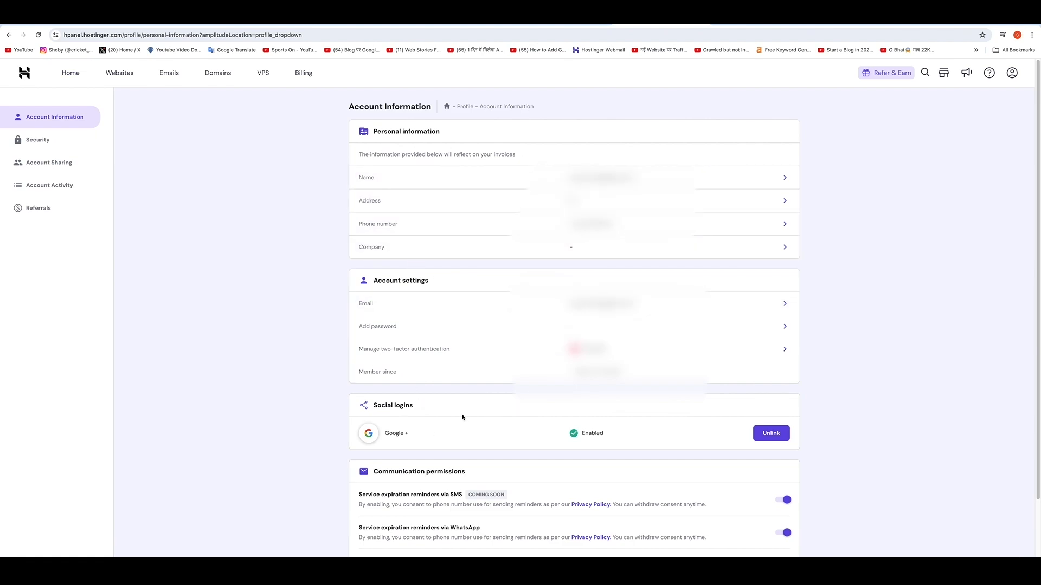
{"action": "scroll", "coordinate": [574, 320], "scroll_direction": "down", "scroll_amount": 3}
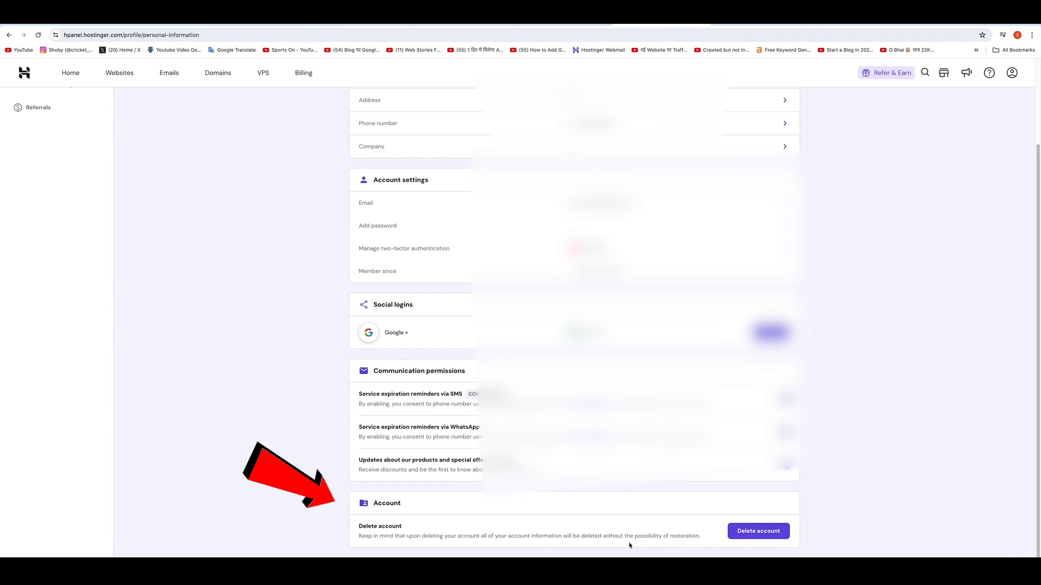
{"action": "left_click", "coordinate": [750, 532]}
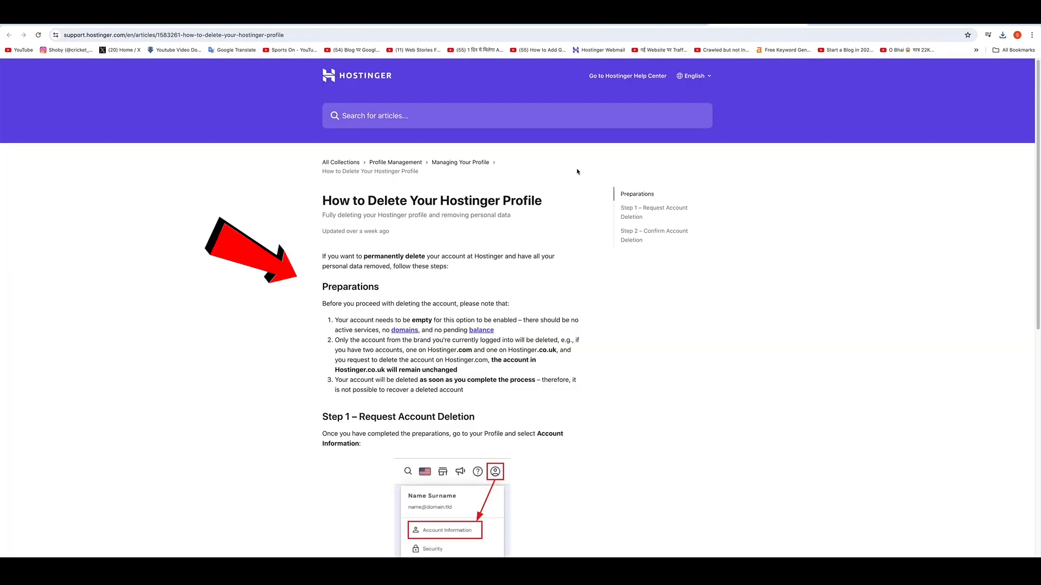
Step: Read the help article "How to Delete Your Hostinger Profile", covering the preparations, the deletion request and its confirmation
{"action": "scroll", "coordinate": [375, 407], "scroll_direction": "down", "scroll_amount": 2}
{"action": "scroll", "coordinate": [375, 407], "scroll_direction": "up", "scroll_amount": 1}
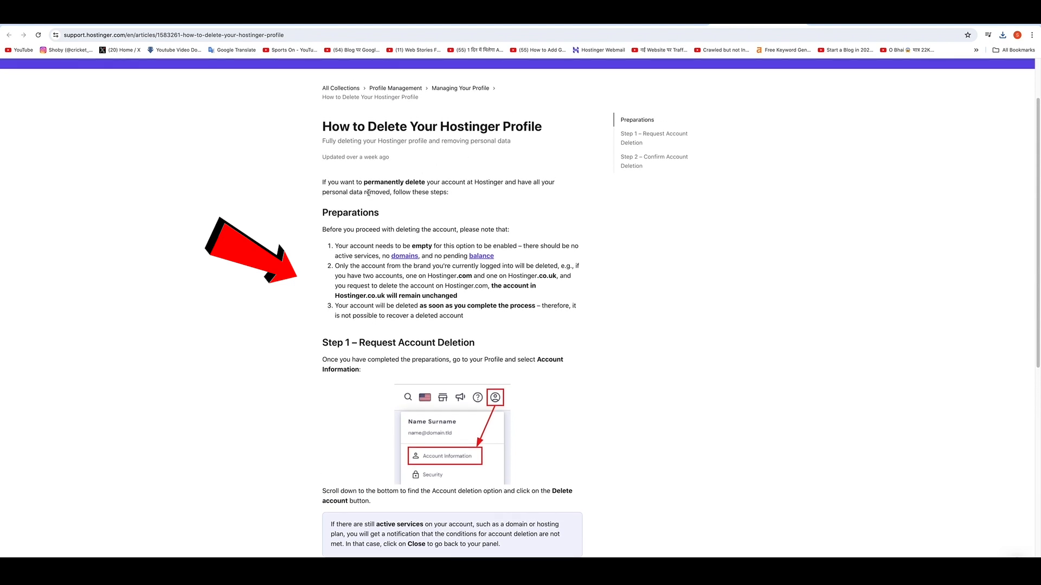
{"action": "scroll", "coordinate": [432, 219], "scroll_direction": "down", "scroll_amount": 2}
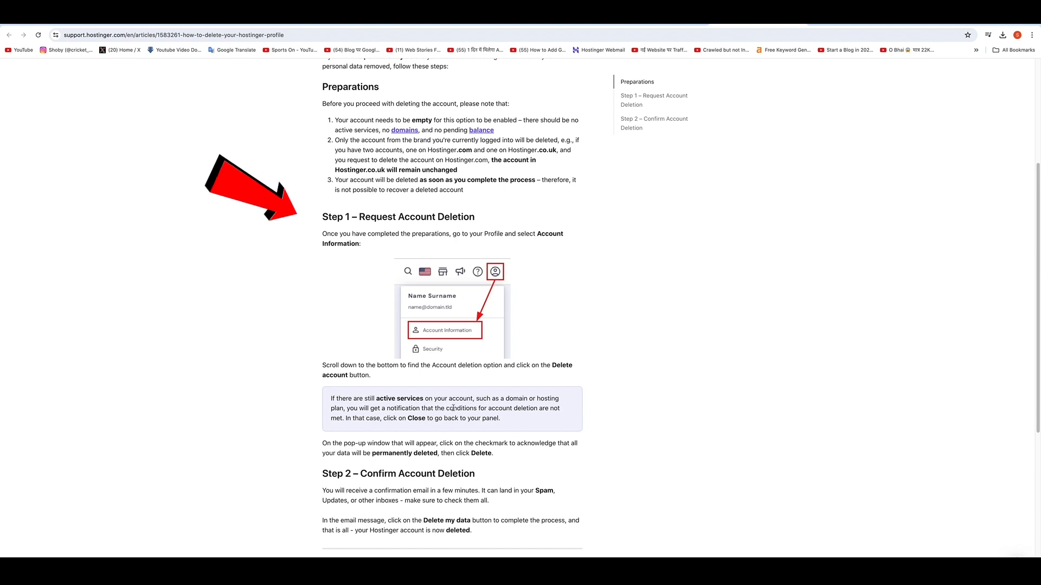
{"action": "scroll", "coordinate": [357, 430], "scroll_direction": "down", "scroll_amount": 2}
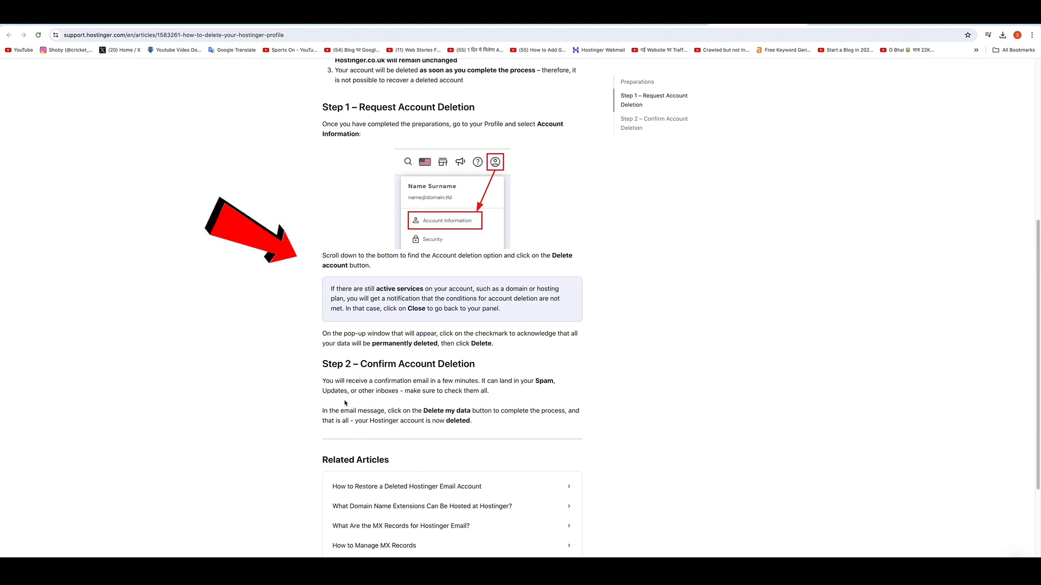
{"action": "scroll", "coordinate": [391, 388], "scroll_direction": "down", "scroll_amount": 2}
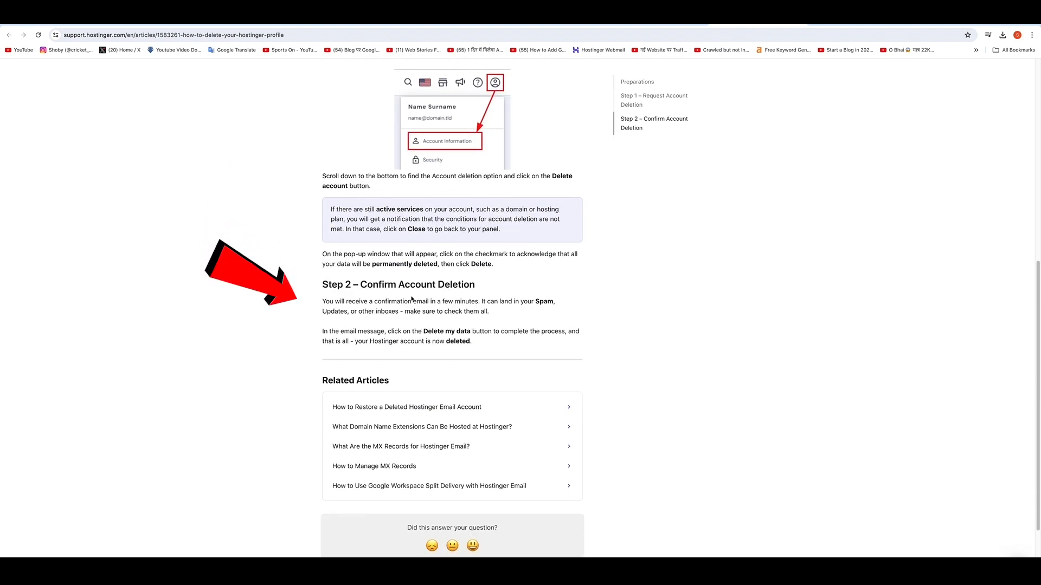